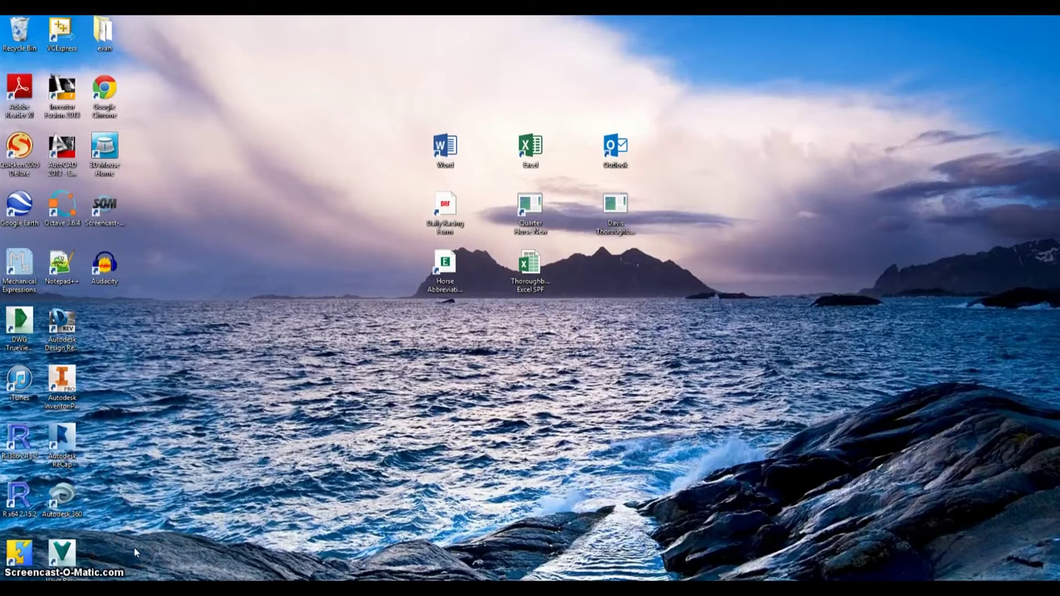
Launch Audacity and dismiss its welcome help dialog
left_click(140, 550)
double_click(109, 277)
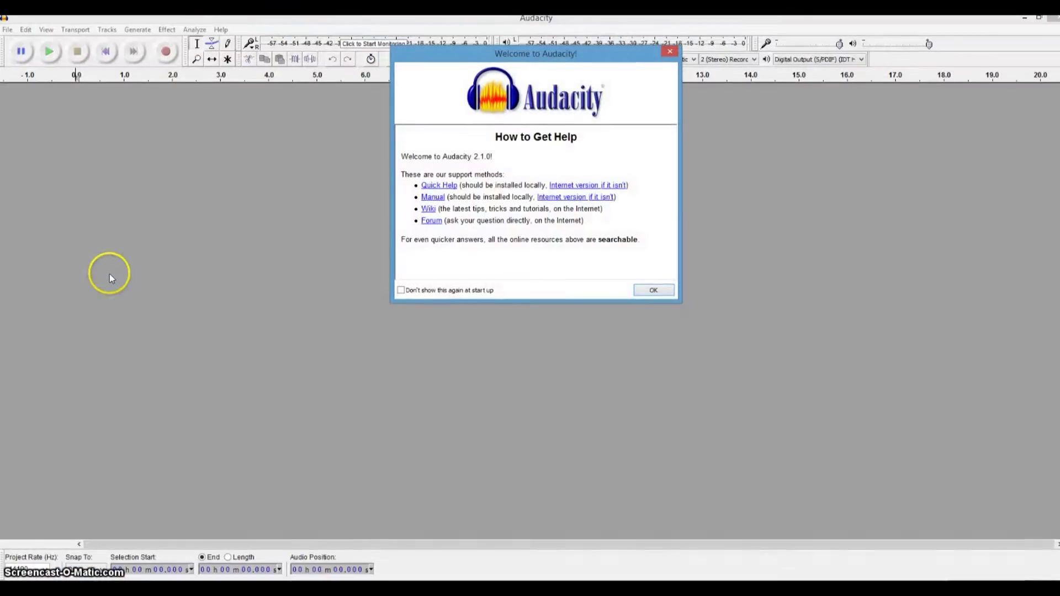
left_click(646, 291)
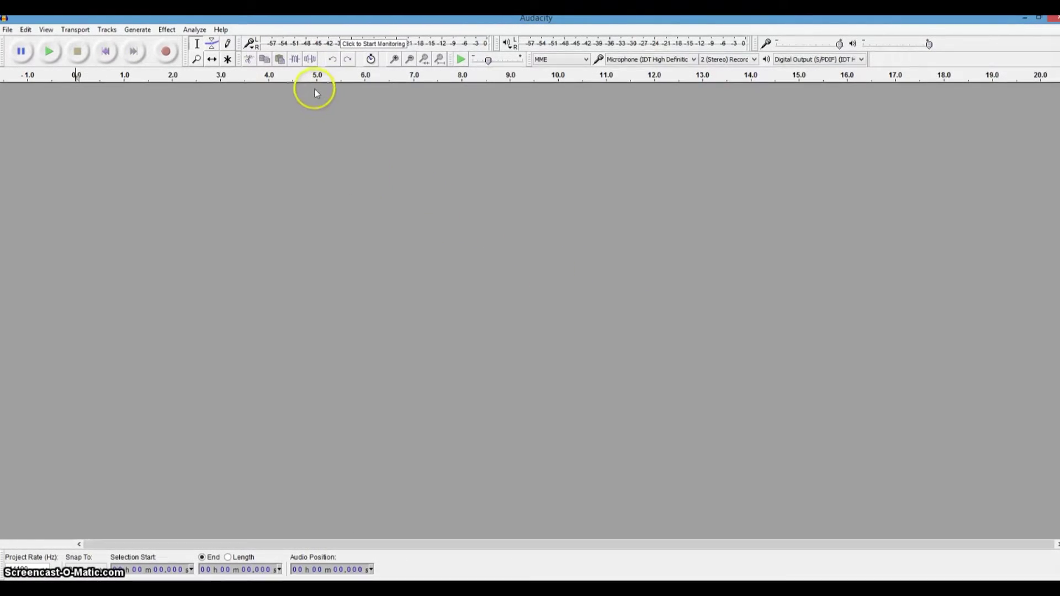
Check the recording meter preferences and accept them
left_click(251, 45)
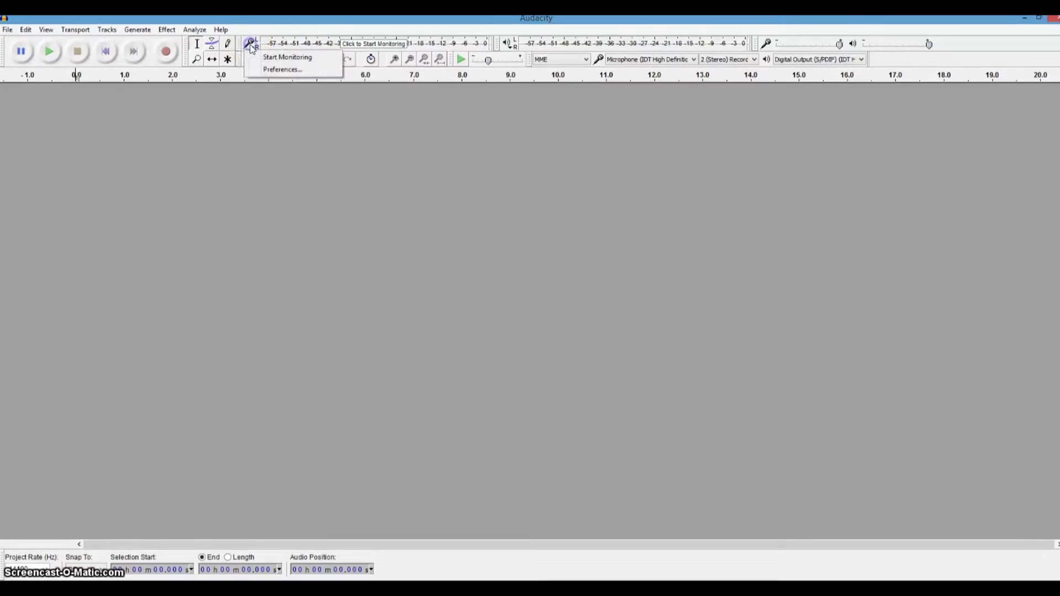
left_click(281, 69)
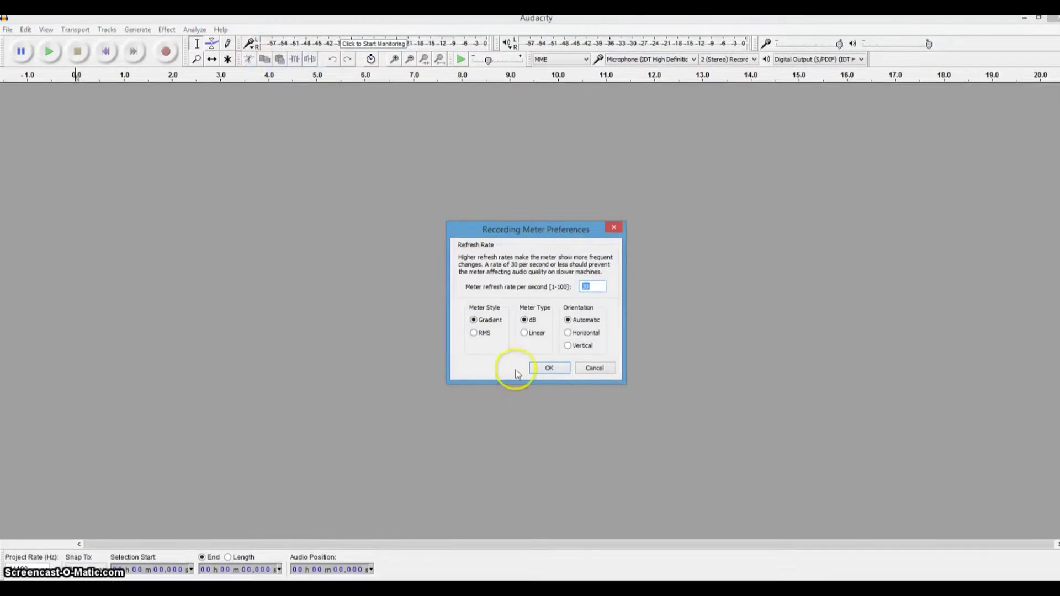
left_click(538, 369)
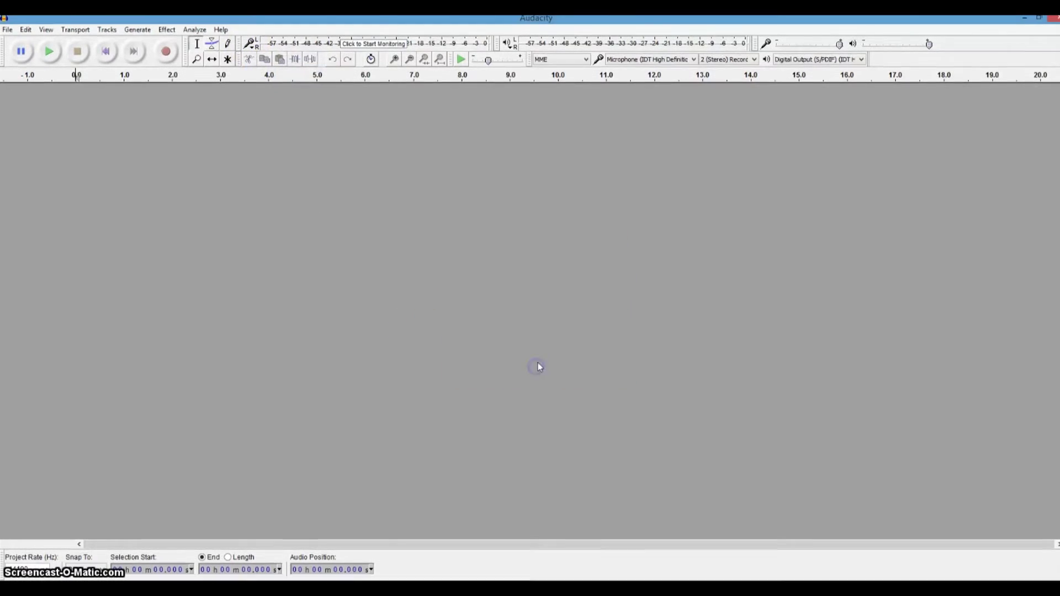
Record a roughly 4.5-second stereo test clip, then pause and stop
left_click(165, 52)
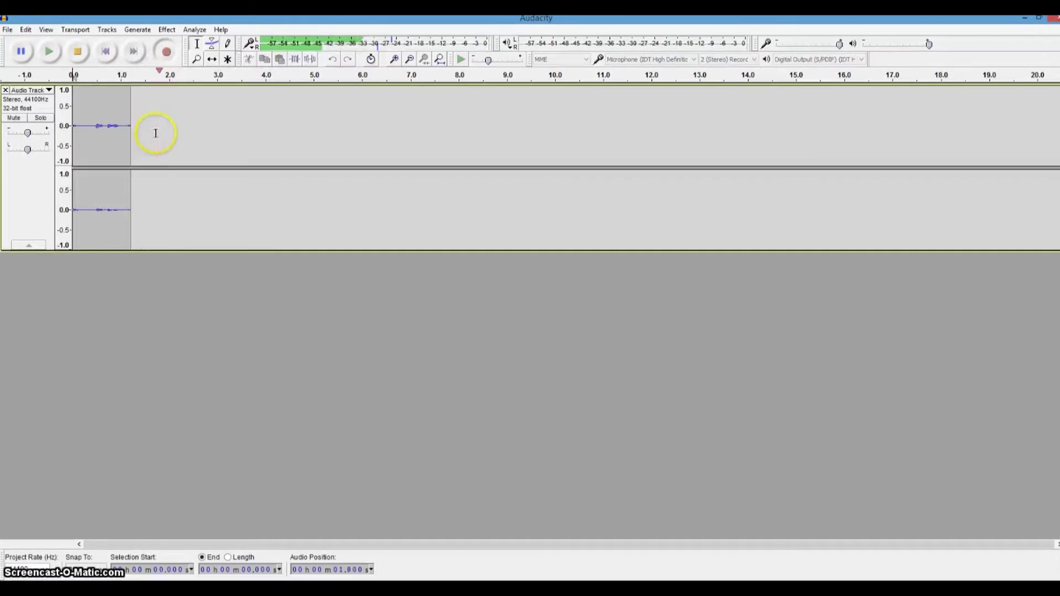
left_click(21, 51)
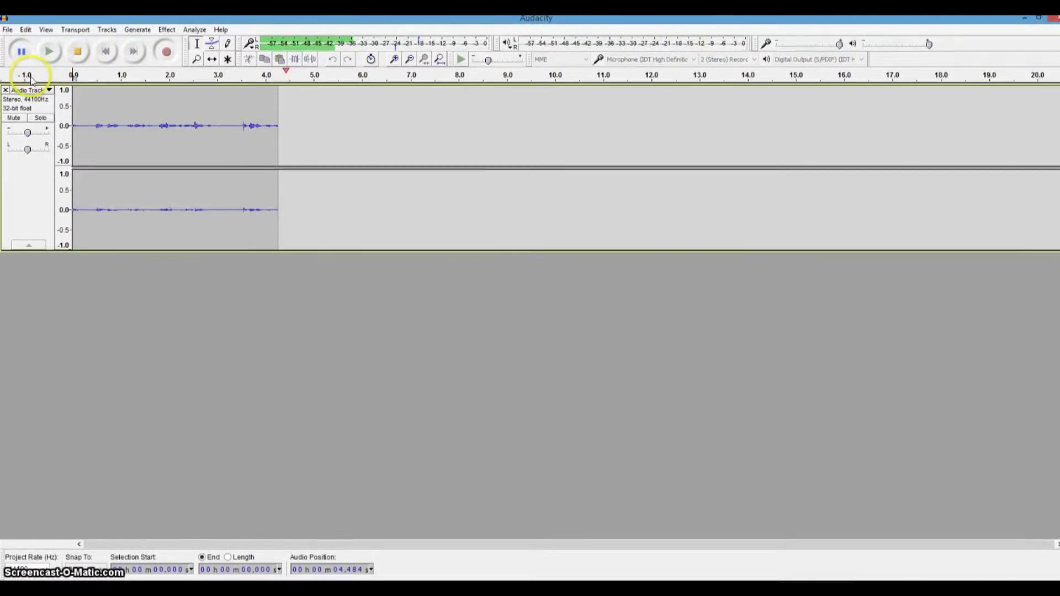
left_click(78, 51)
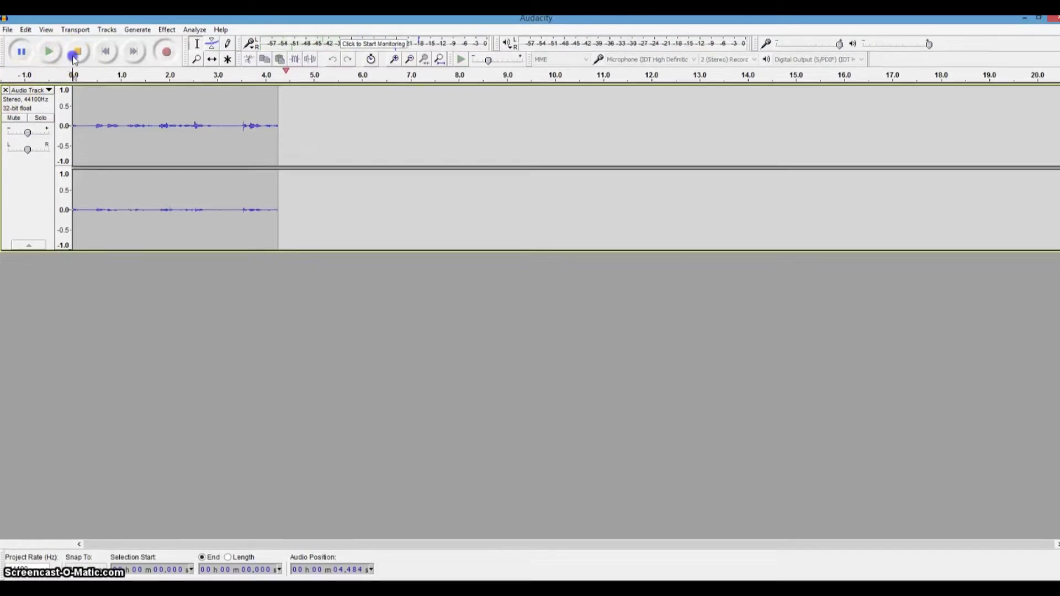
Delete the test track and record a fresh stereo clip of about 3.7 seconds
left_click(5, 90)
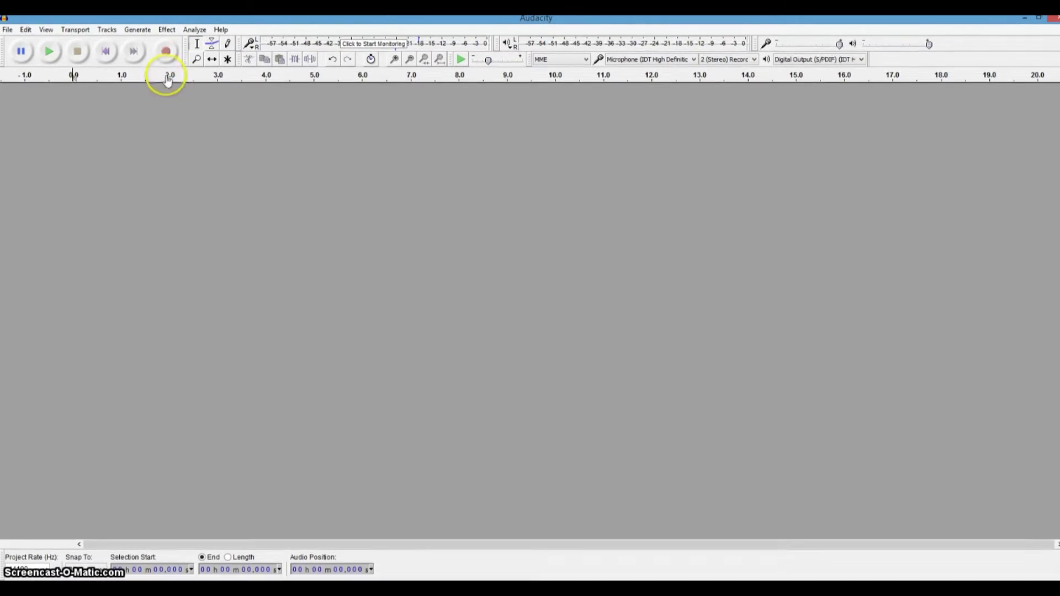
left_click(167, 53)
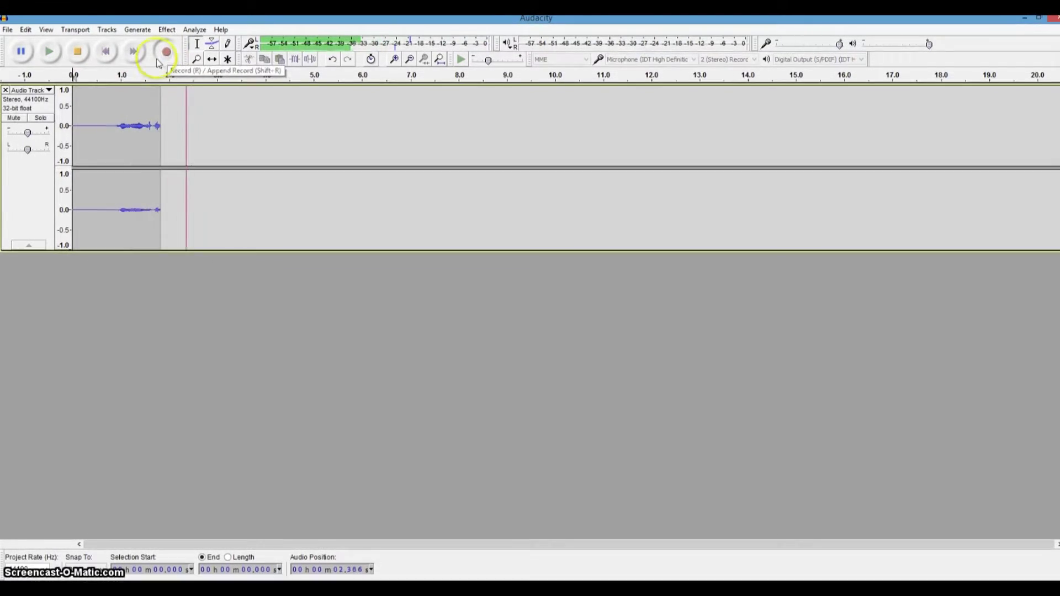
left_click(24, 53)
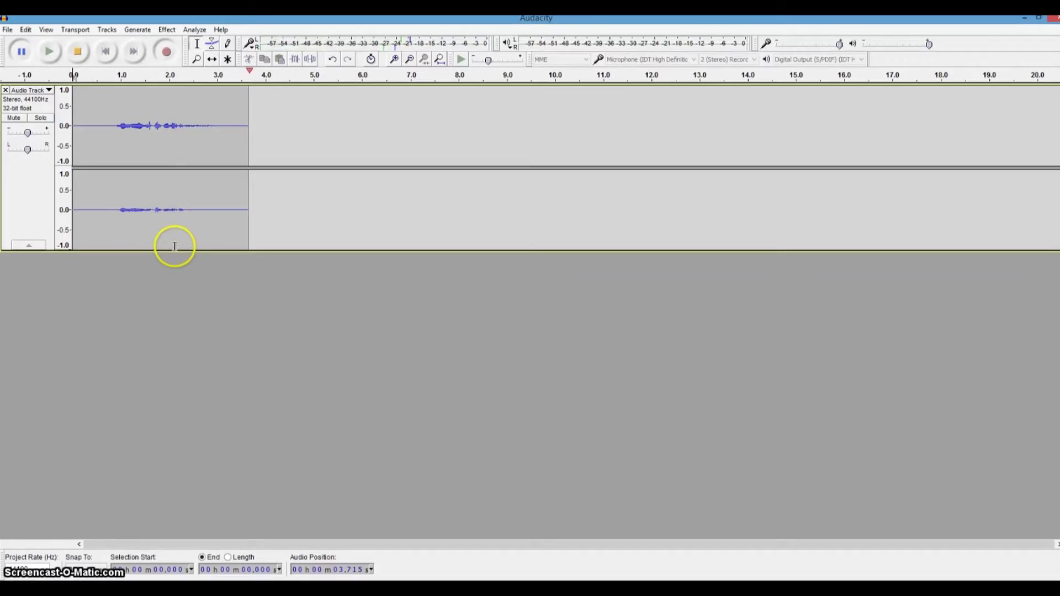
Make both channels much taller and try selections between 1.01 and 3.66 s
left_click_drag(175, 251, 184, 439)
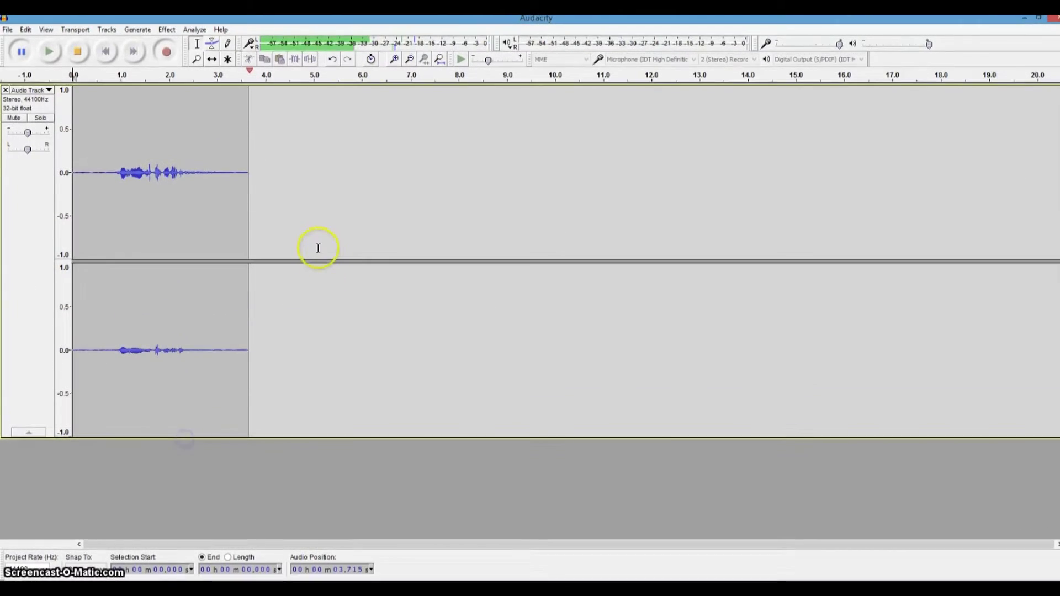
left_click_drag(117, 174, 77, 182)
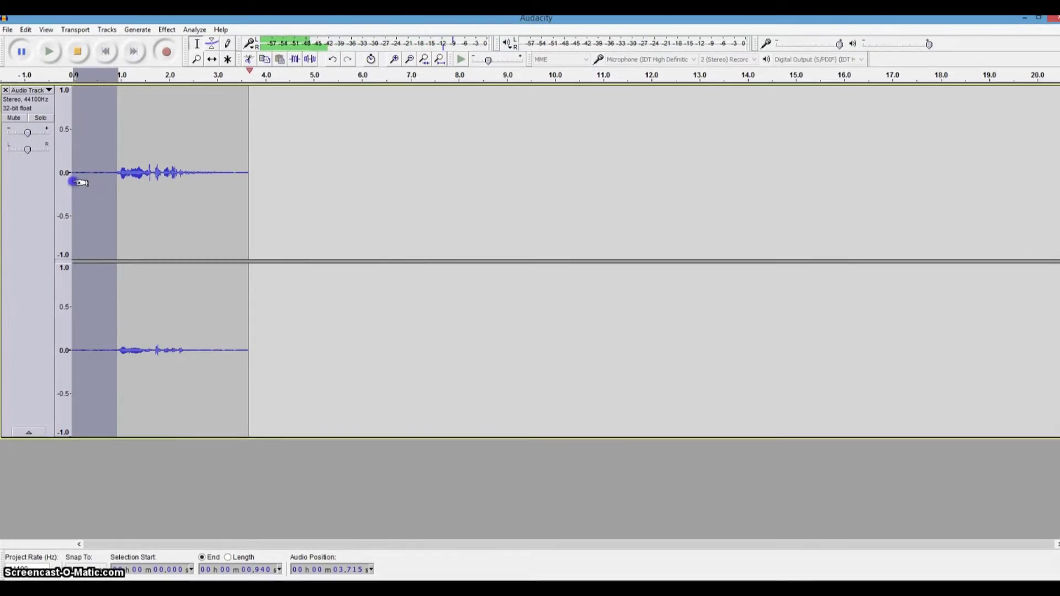
left_click(144, 137)
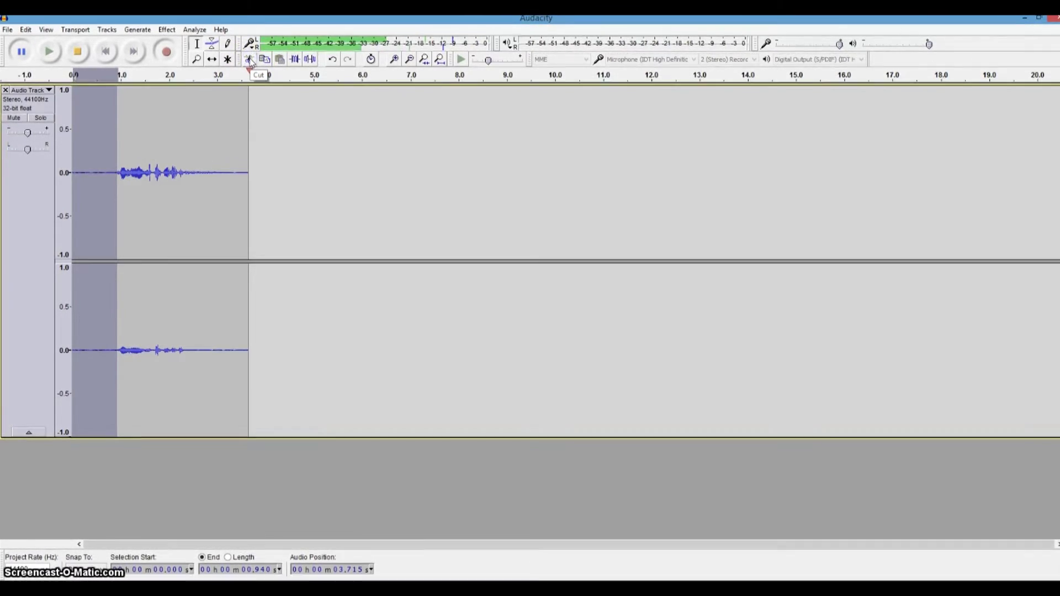
left_click_drag(191, 169, 247, 167)
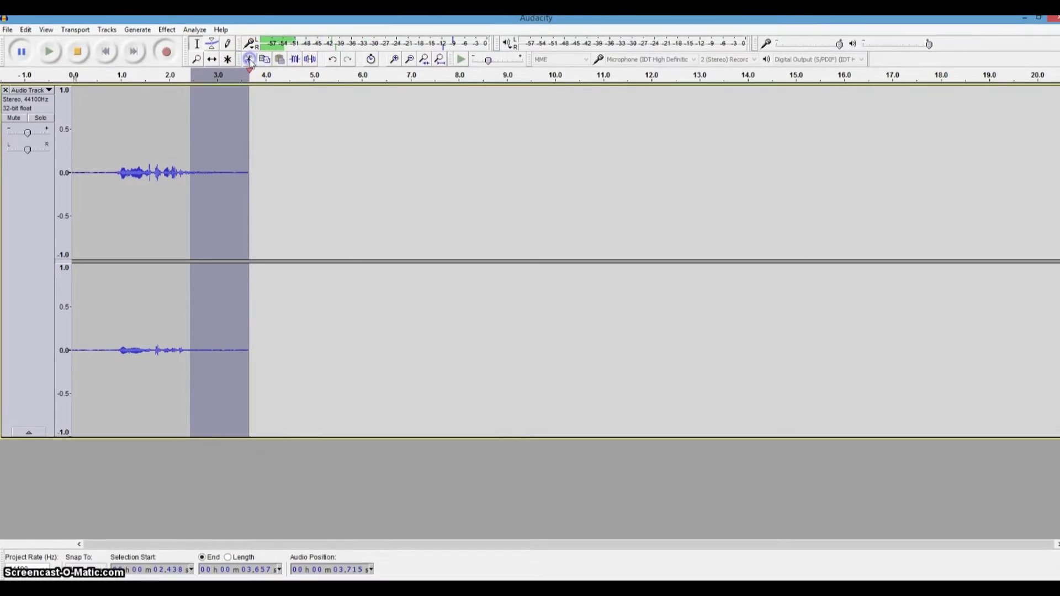
left_click_drag(194, 173, 235, 177)
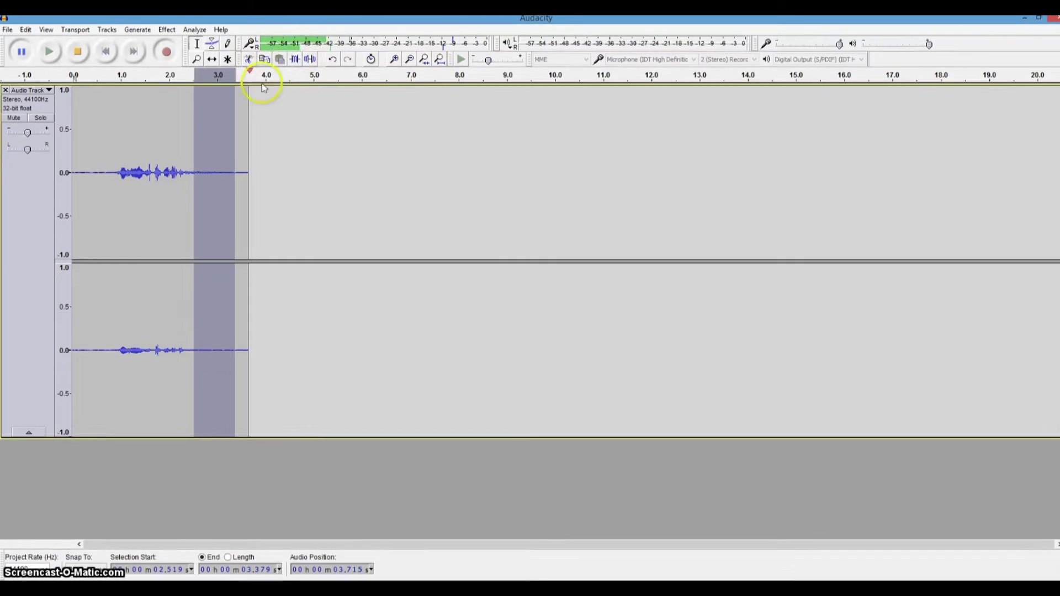
left_click(190, 174)
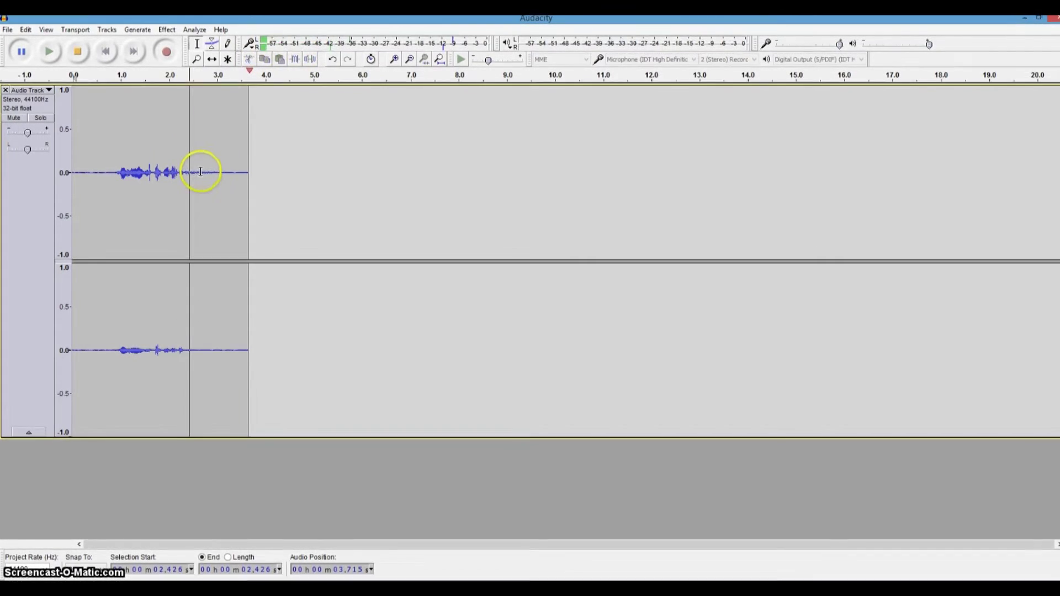
left_click_drag(201, 171, 121, 175)
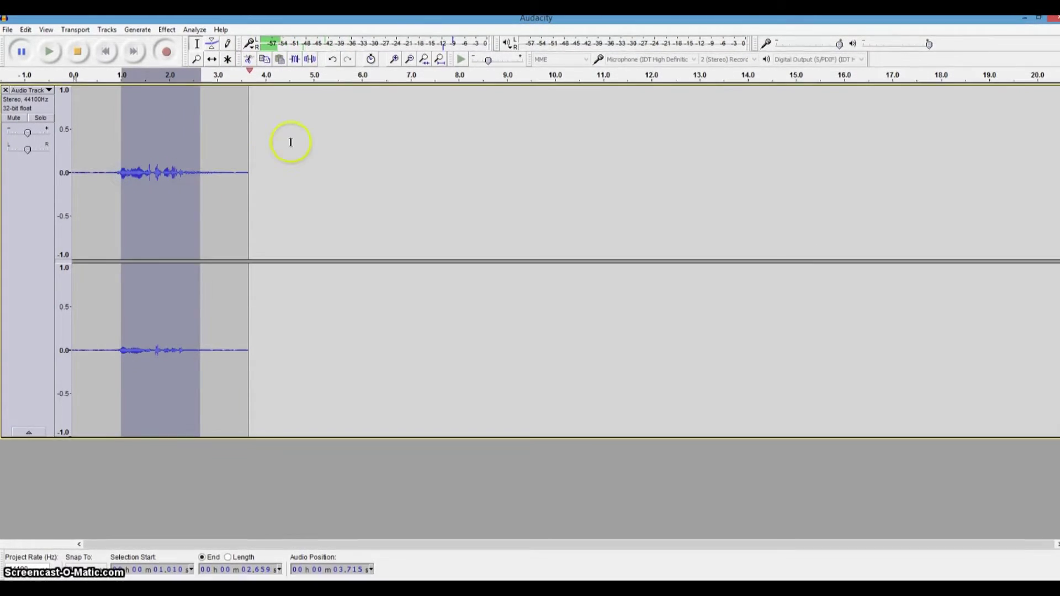
Zoom in twice and back out, select 2.403–3.570 s, and place the cursor at 3.773 s
left_click(393, 59)
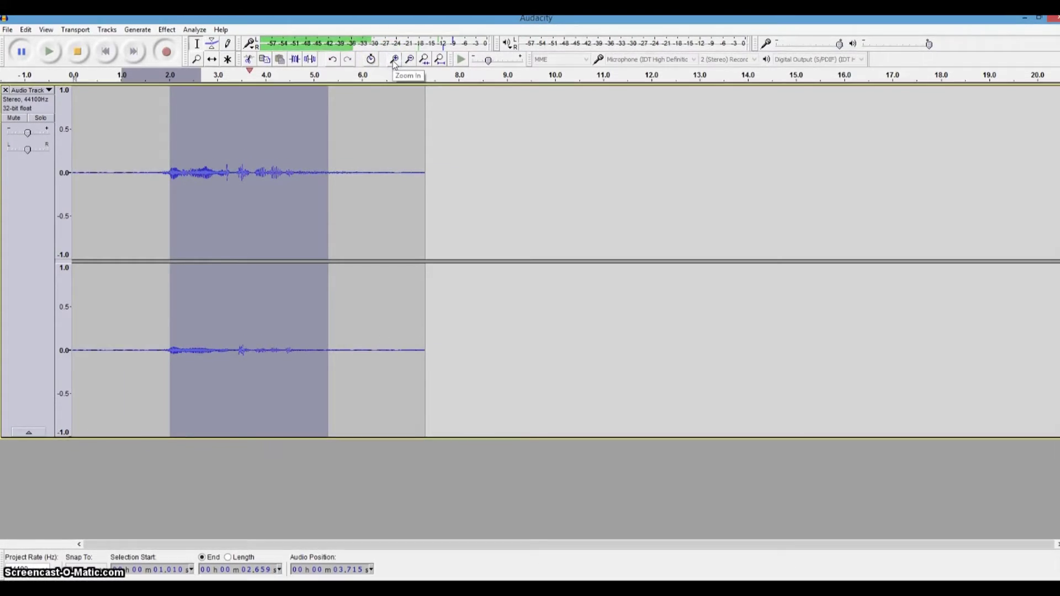
left_click(394, 60)
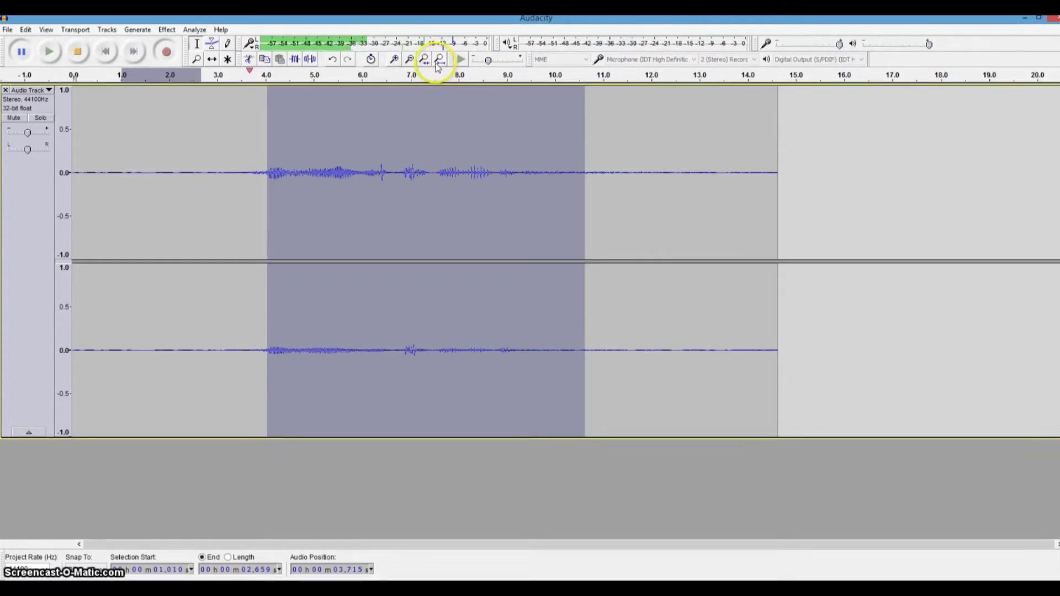
left_click(409, 60)
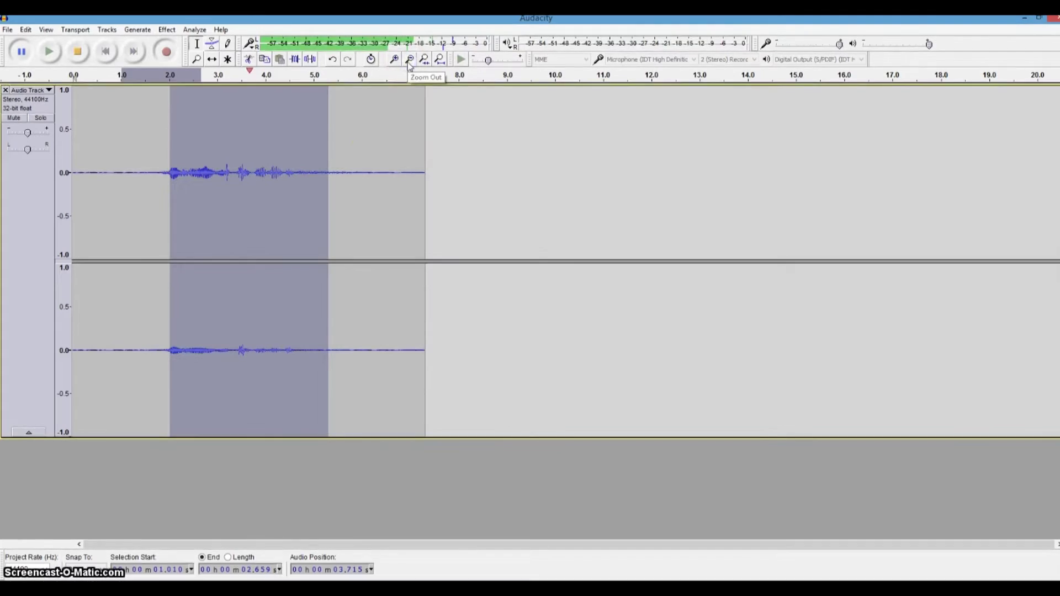
left_click(380, 292)
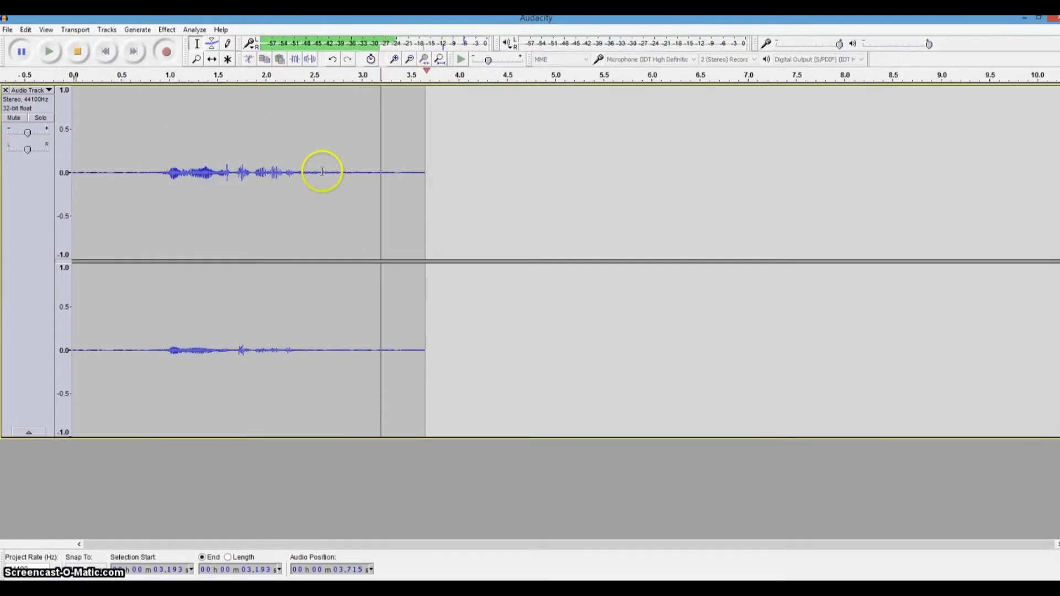
left_click_drag(305, 174, 417, 181)
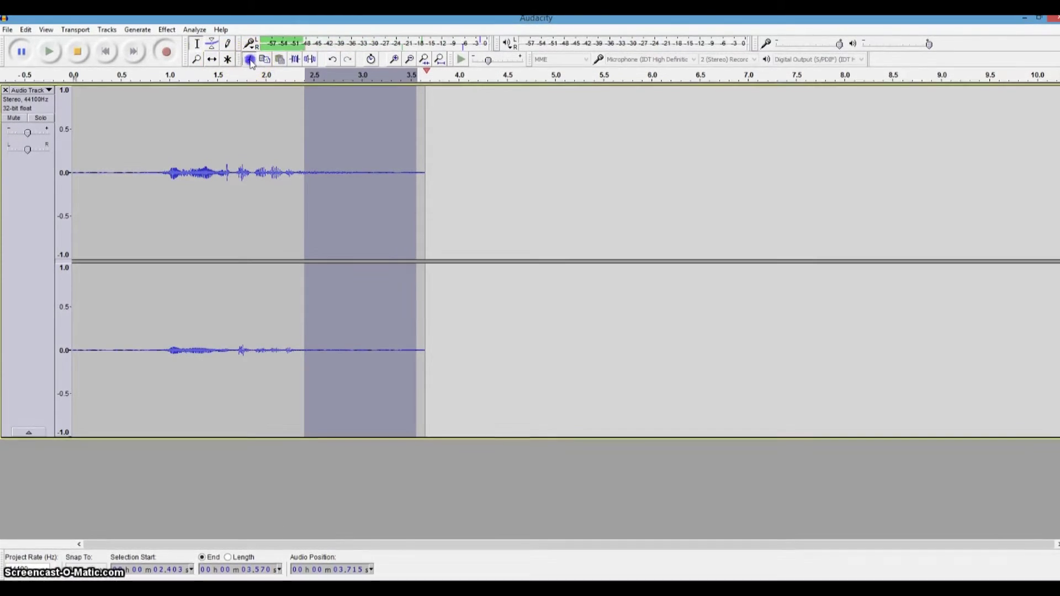
left_click(436, 201)
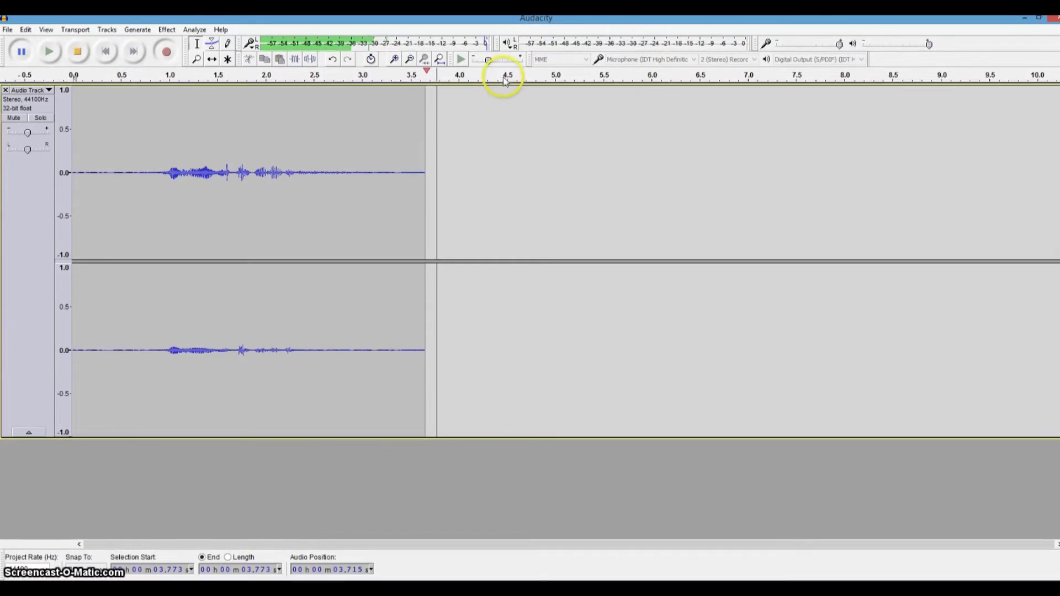
Open Screenshot (36) from Pictures > Screenshots in Windows Photo Viewer
left_click(1024, 17)
left_click(575, 466)
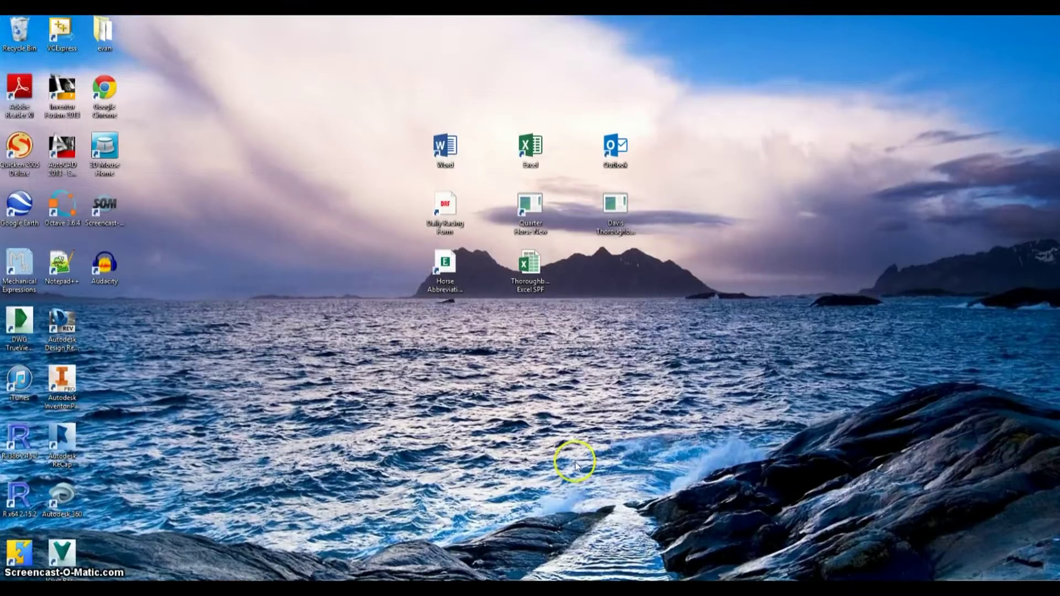
key("super+e")
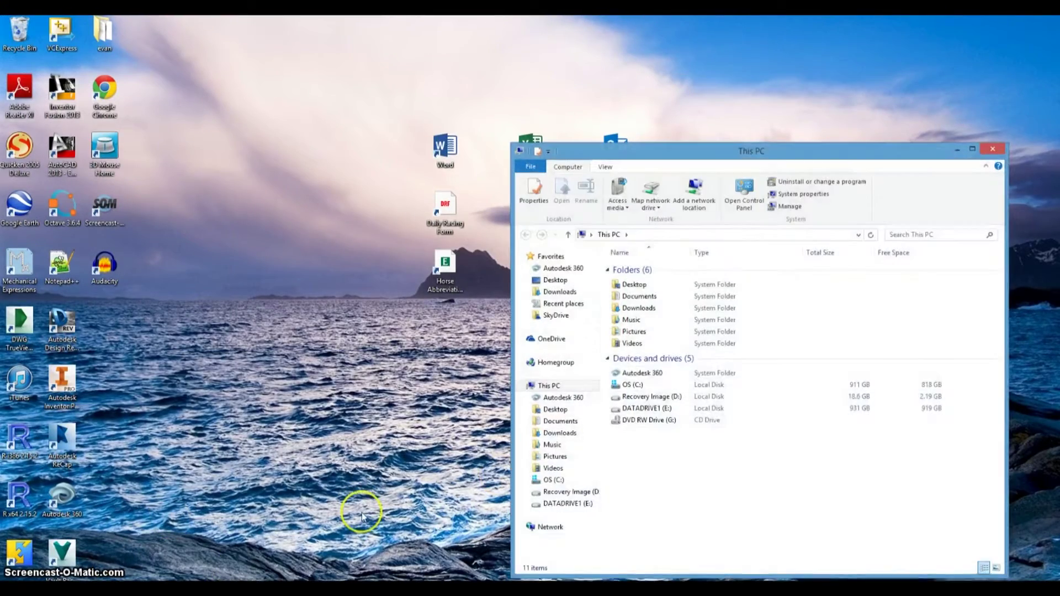
left_click(555, 457)
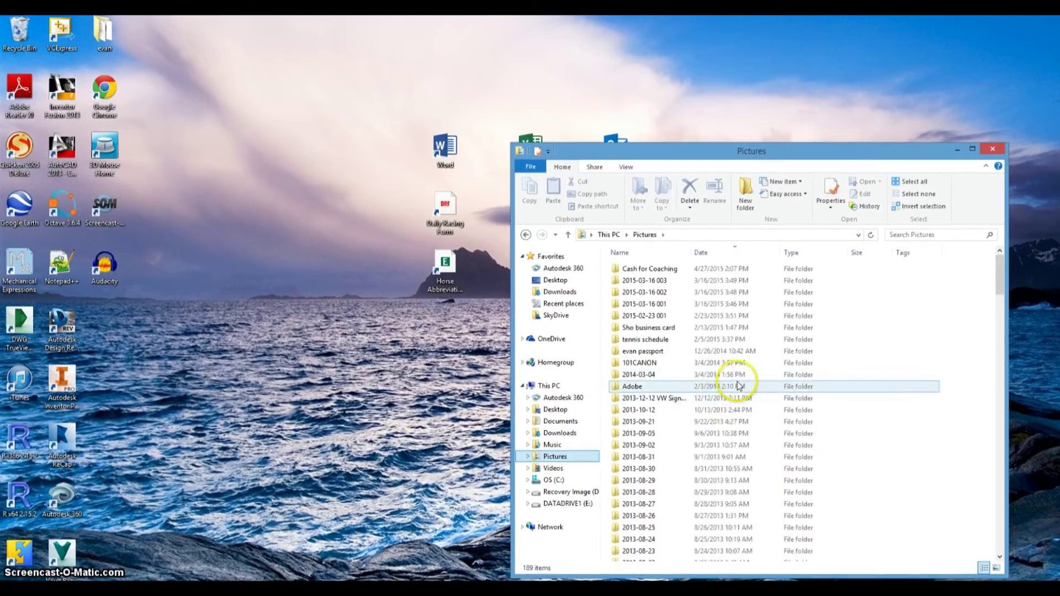
scroll(961, 400, "down", 10)
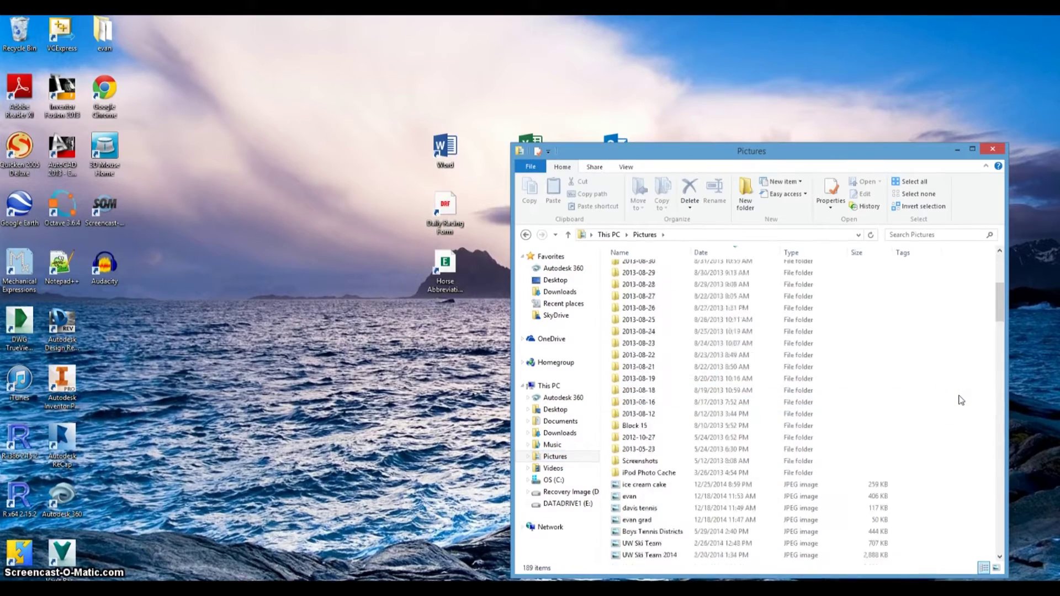
double_click(652, 320)
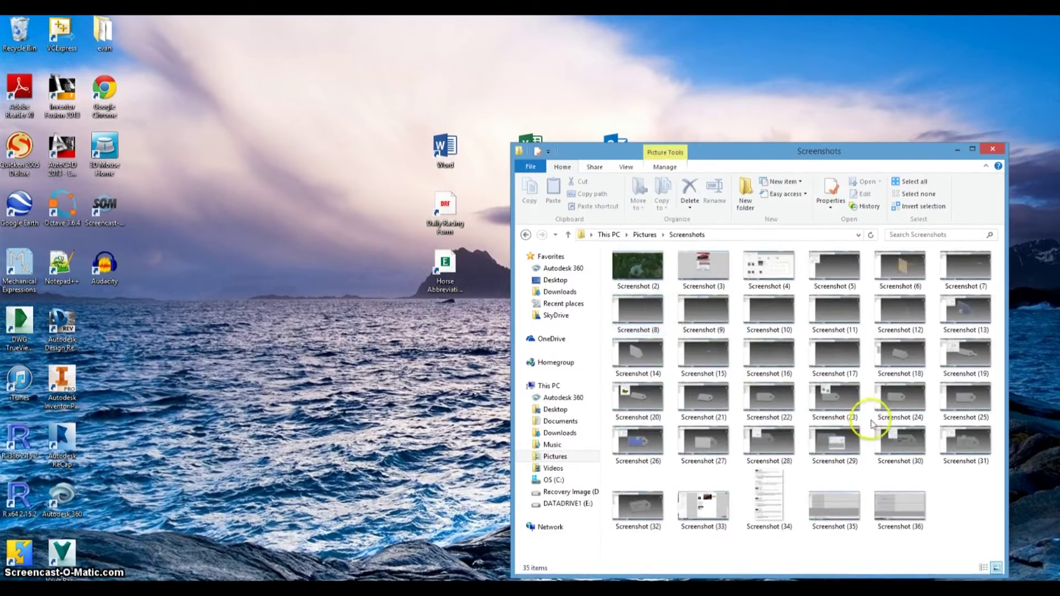
double_click(894, 517)
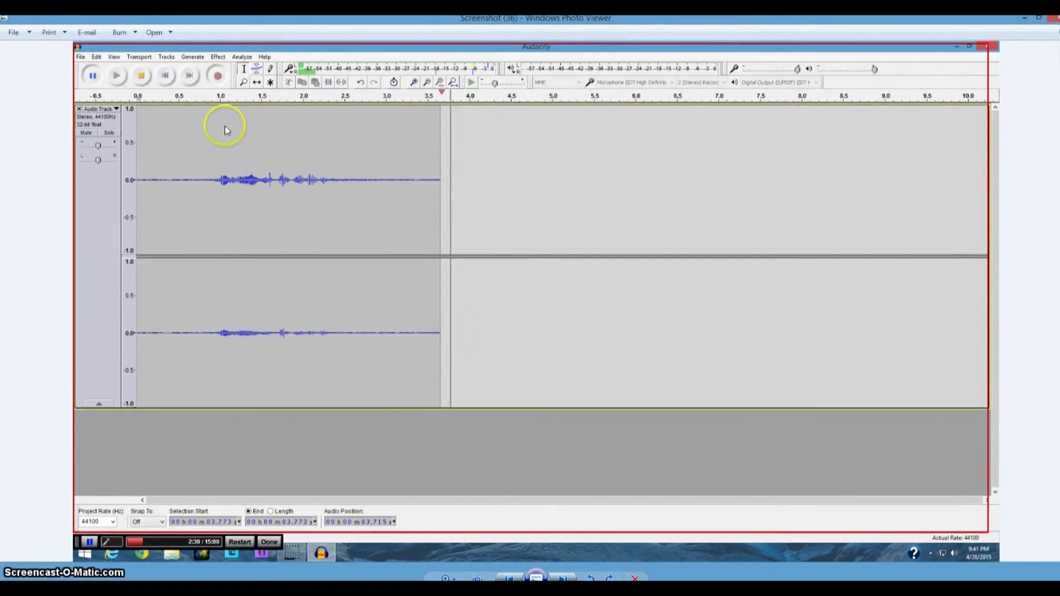
Close Photo Viewer and open Screenshot (36) with Photoshop Elements instead
left_click(15, 32)
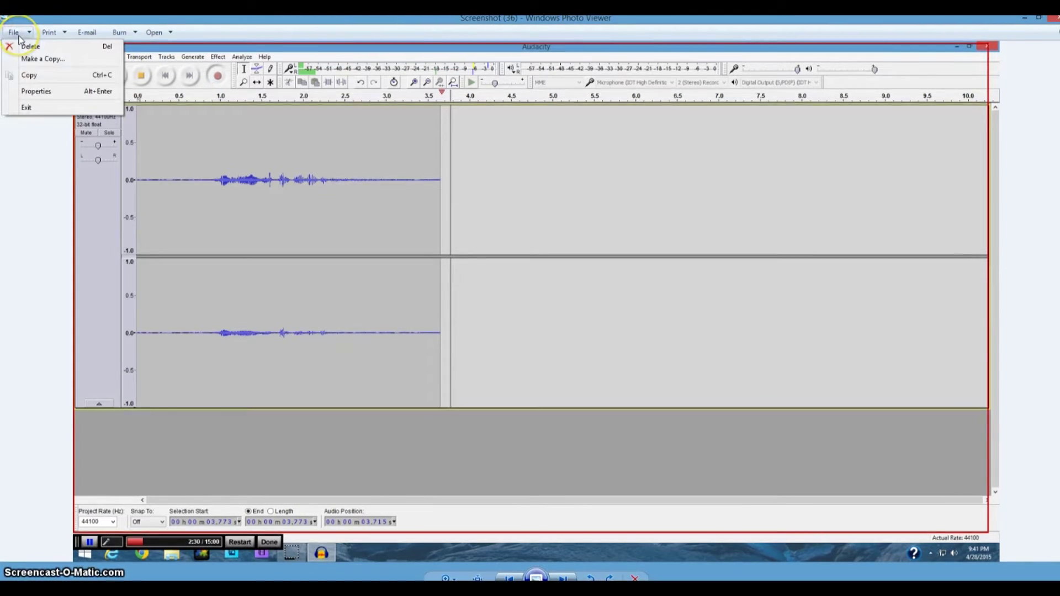
left_click(46, 147)
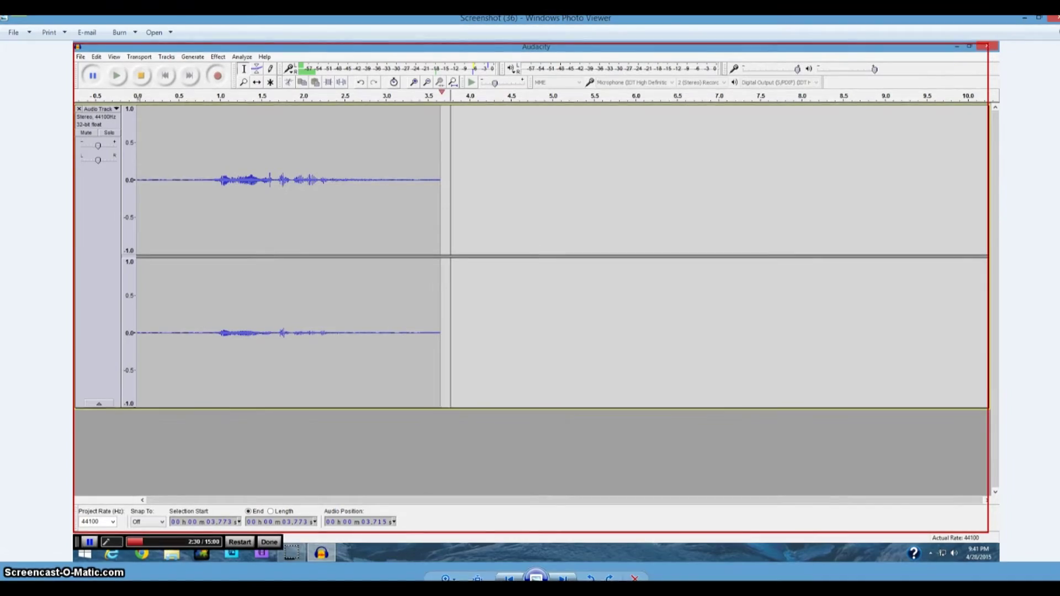
left_click(1055, 18)
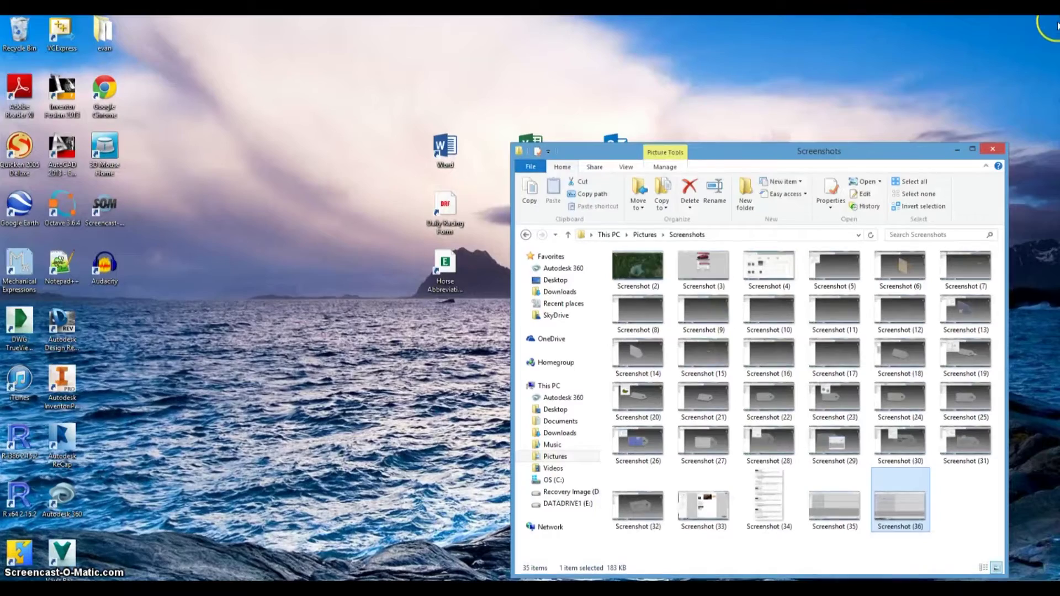
right_click(899, 522)
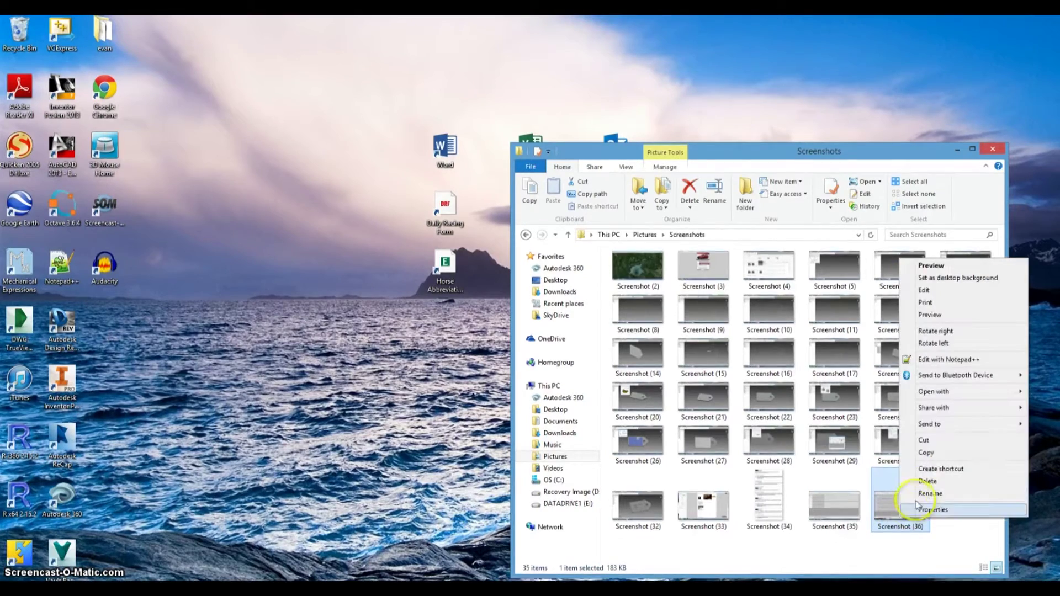
mouse_move(950, 396)
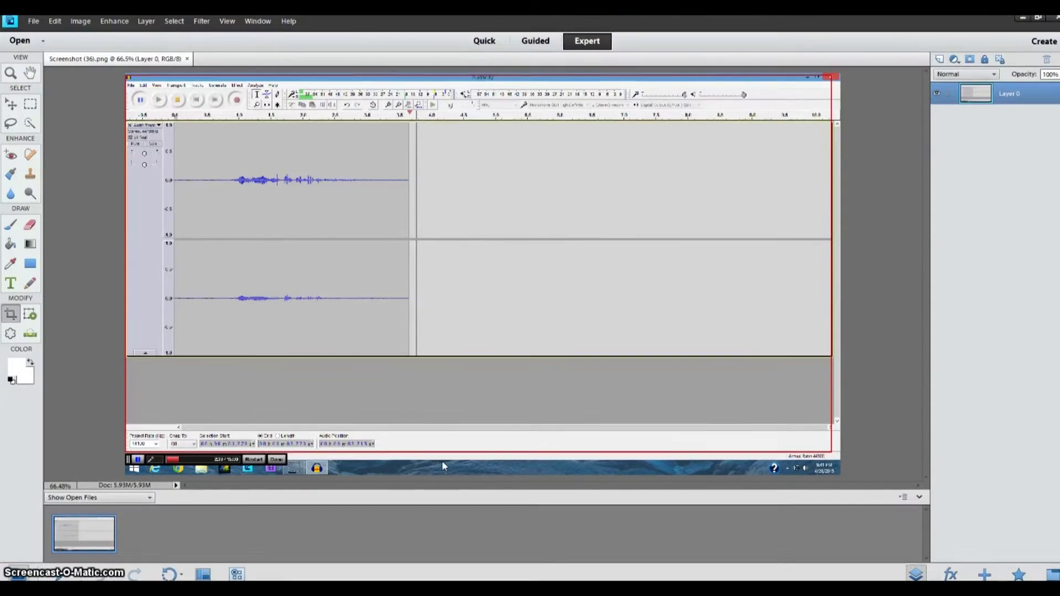
Crop Screenshot (36) to a narrow strip around the top channel's waveform
left_click(371, 346)
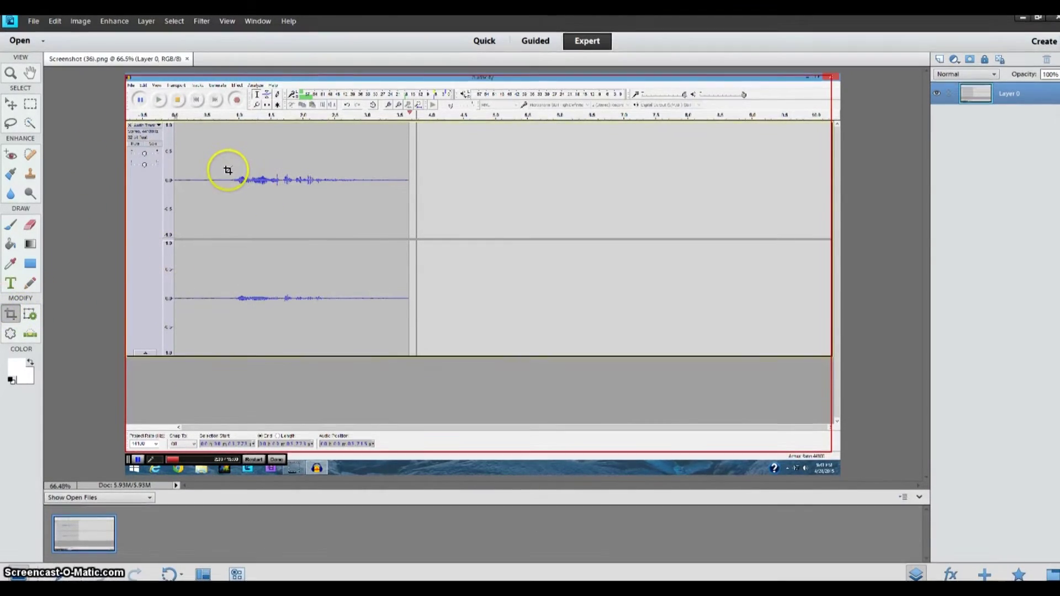
left_click_drag(228, 170, 327, 193)
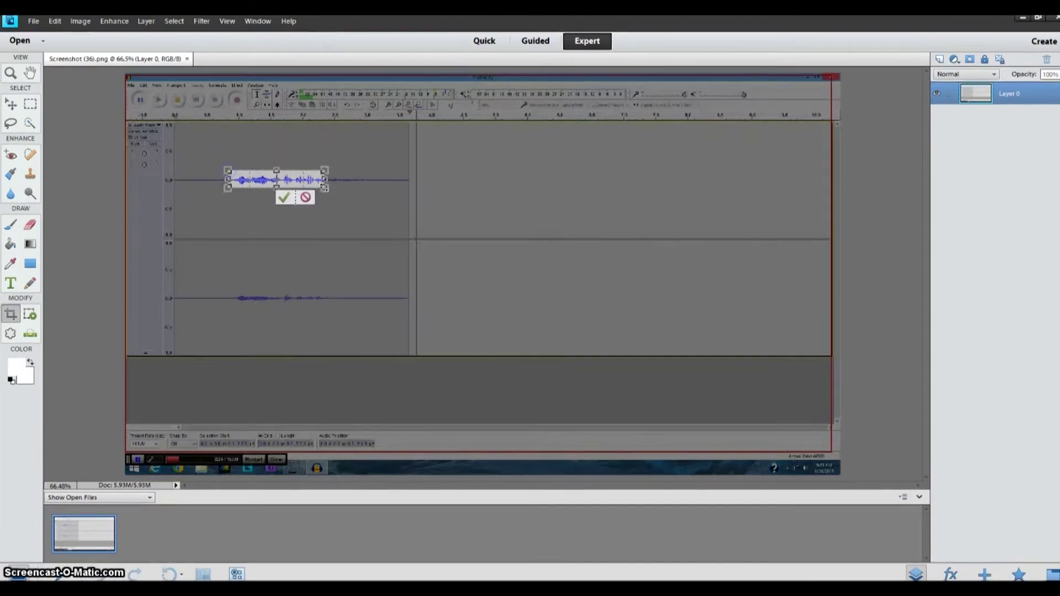
left_click(285, 198)
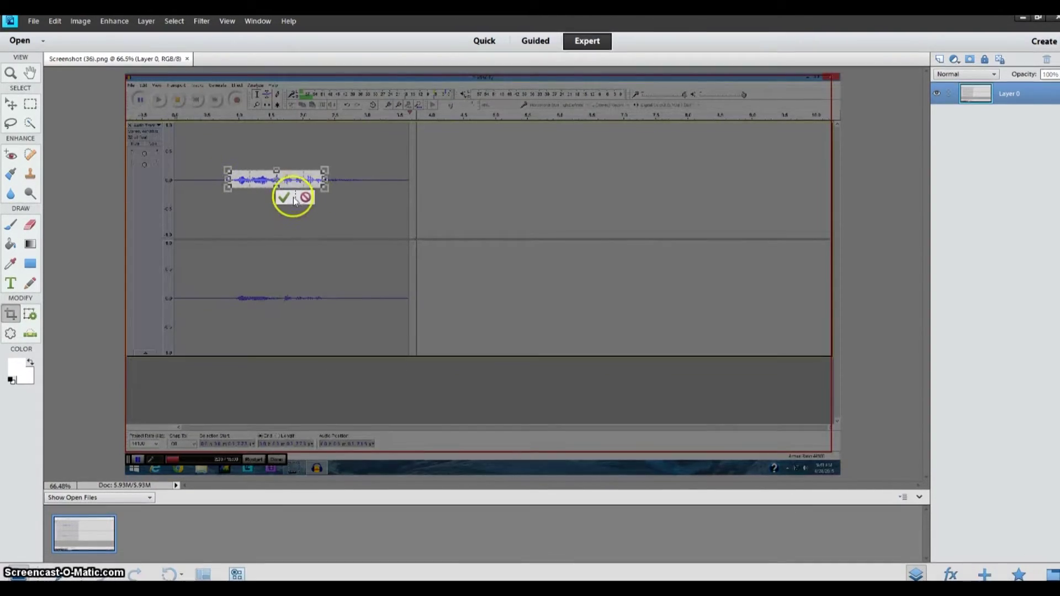
left_click(448, 284)
left_click(494, 288)
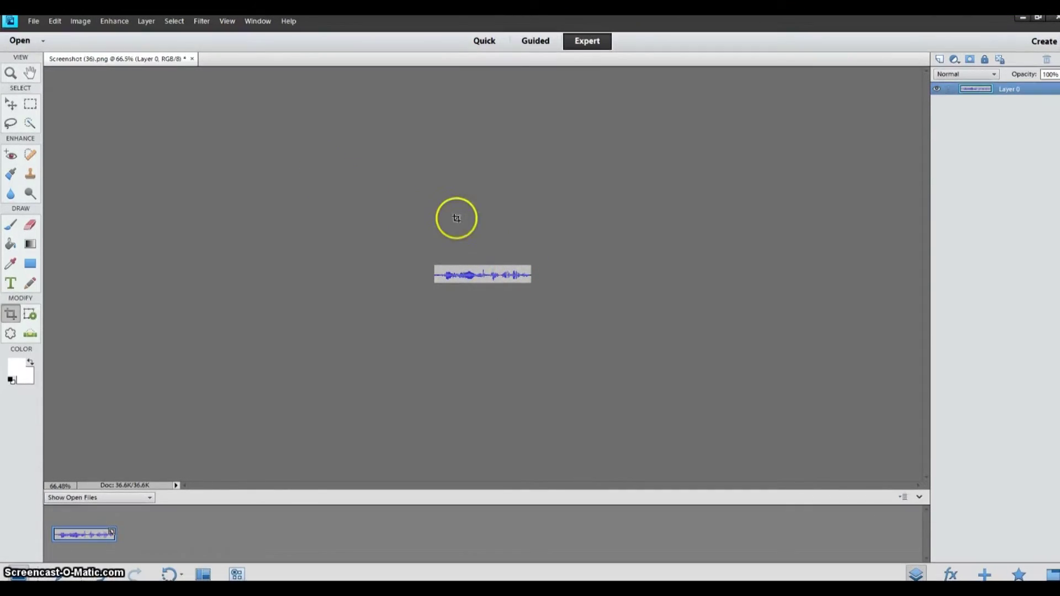
Save the cropped image as JPEG wave.jpg in a Documents subfolder at quality 10, then minimize
left_click(32, 22)
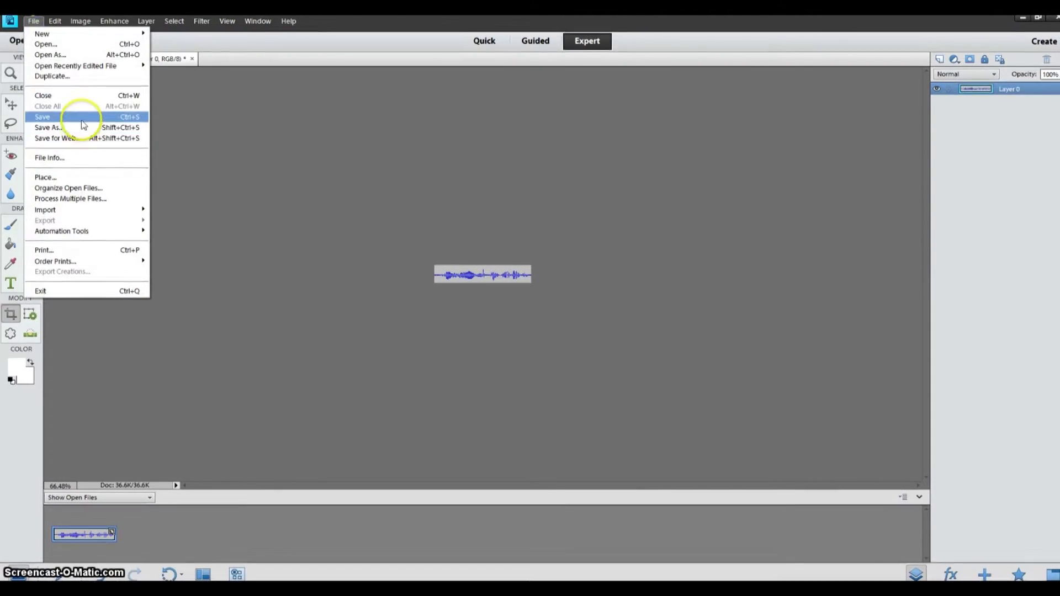
left_click(82, 127)
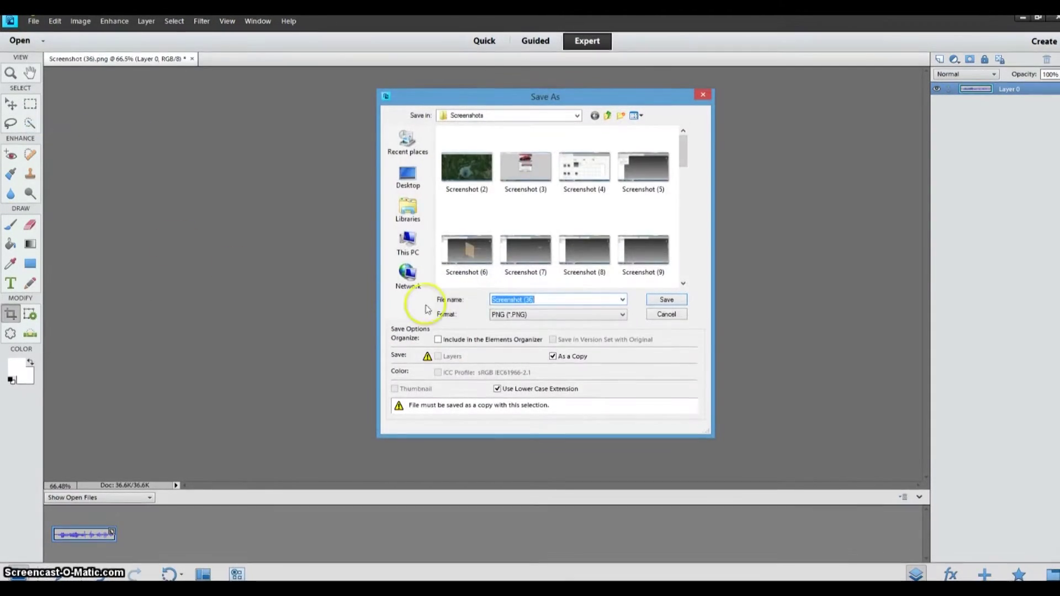
type("w")
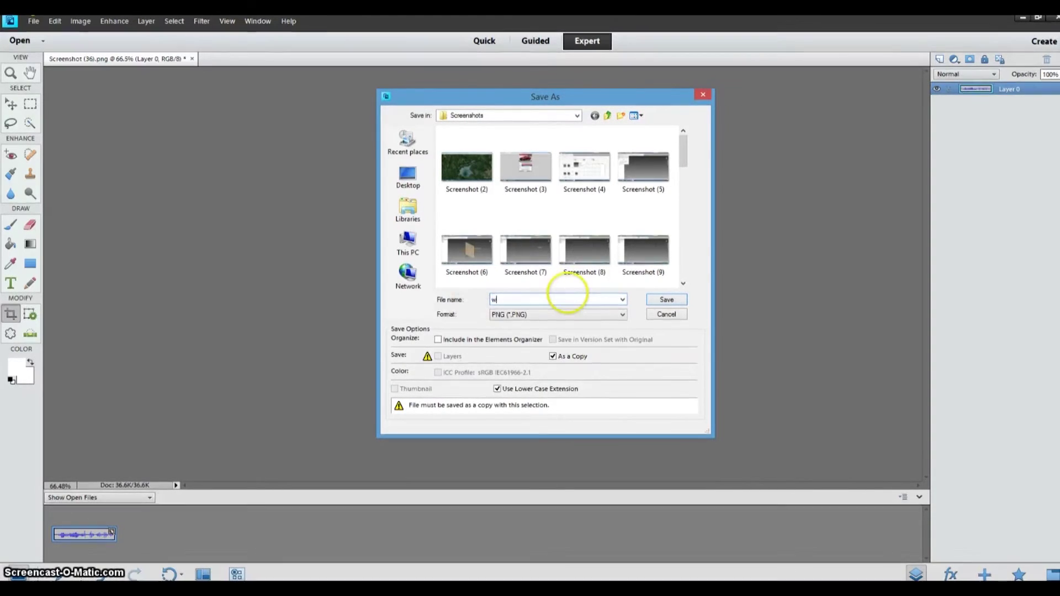
type("ave")
left_click(592, 315)
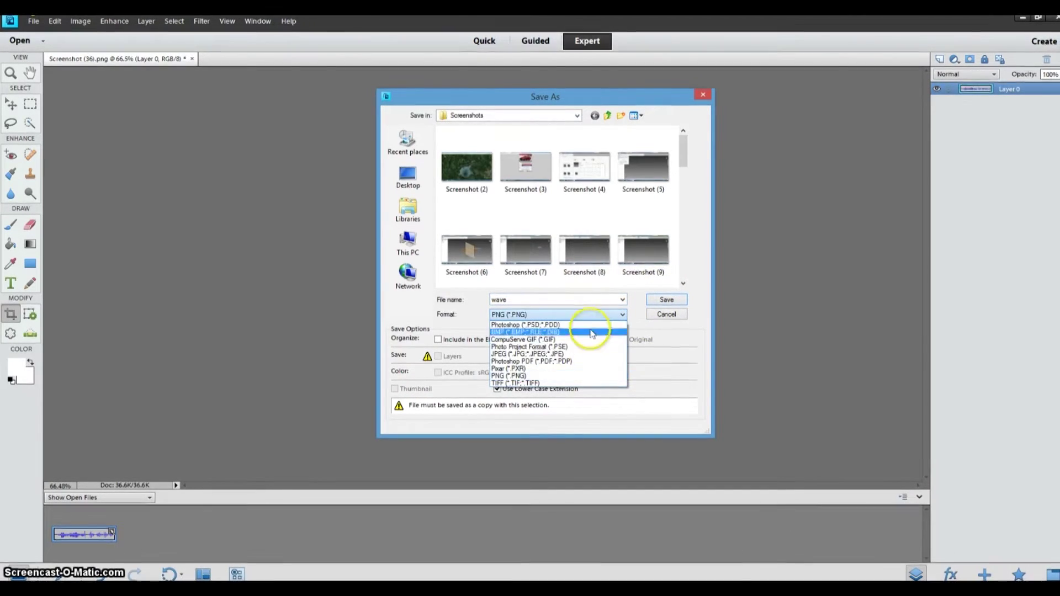
left_click(580, 354)
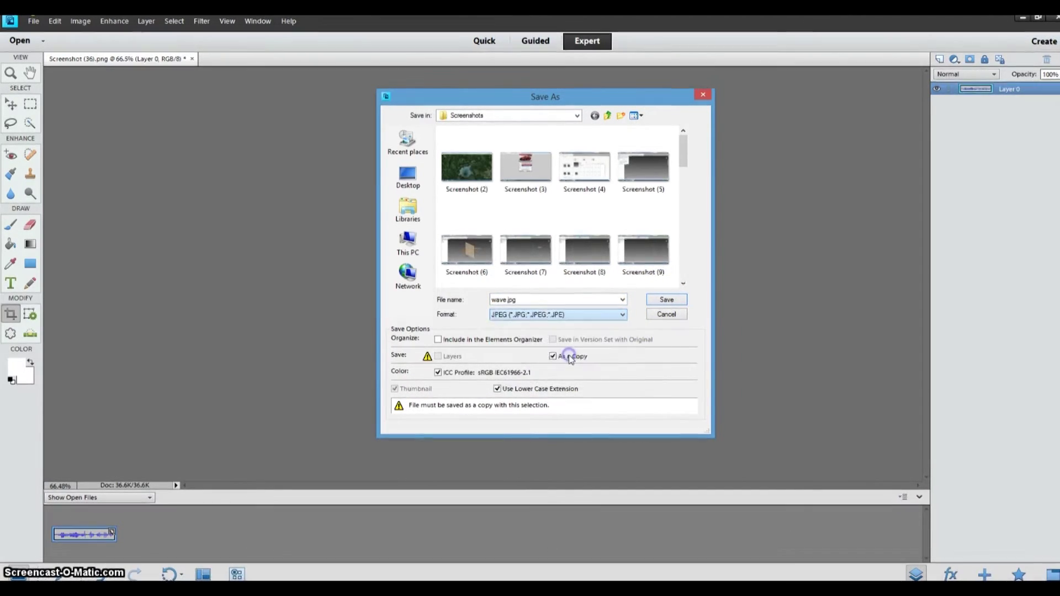
left_click(638, 320)
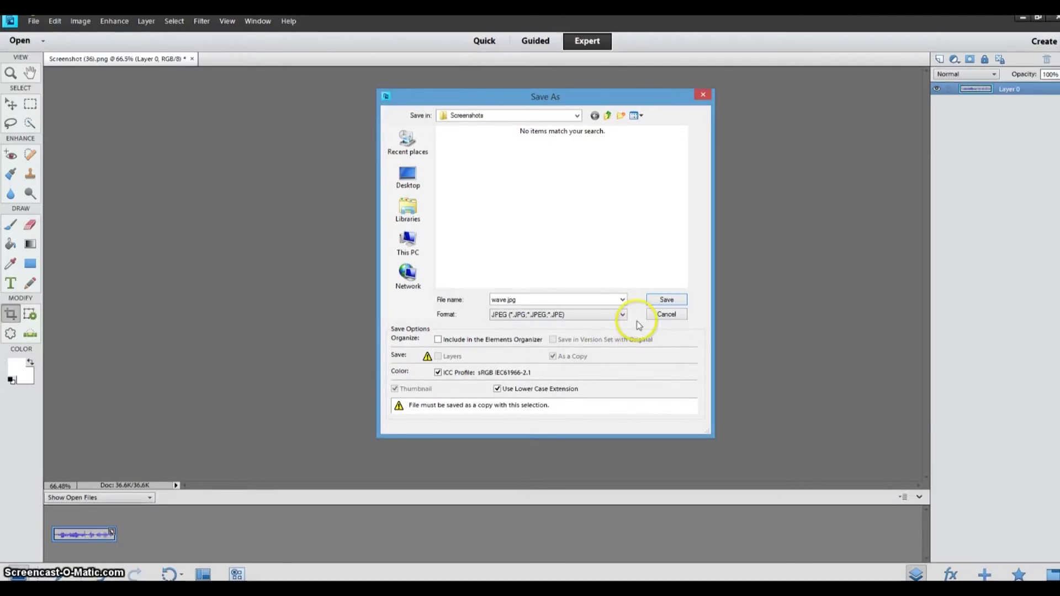
left_click(578, 116)
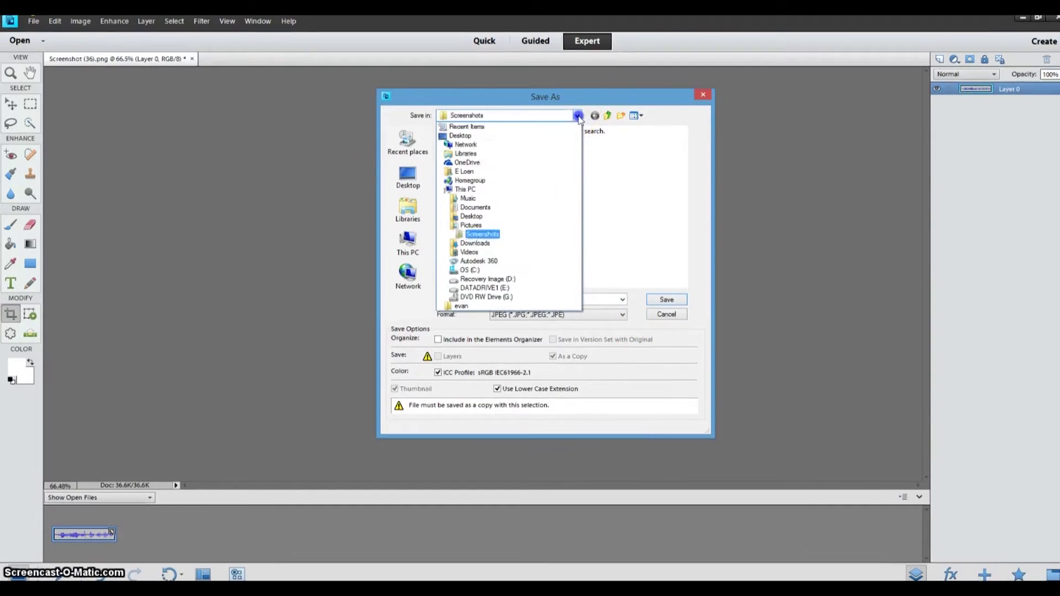
left_click(478, 210)
double_click(460, 241)
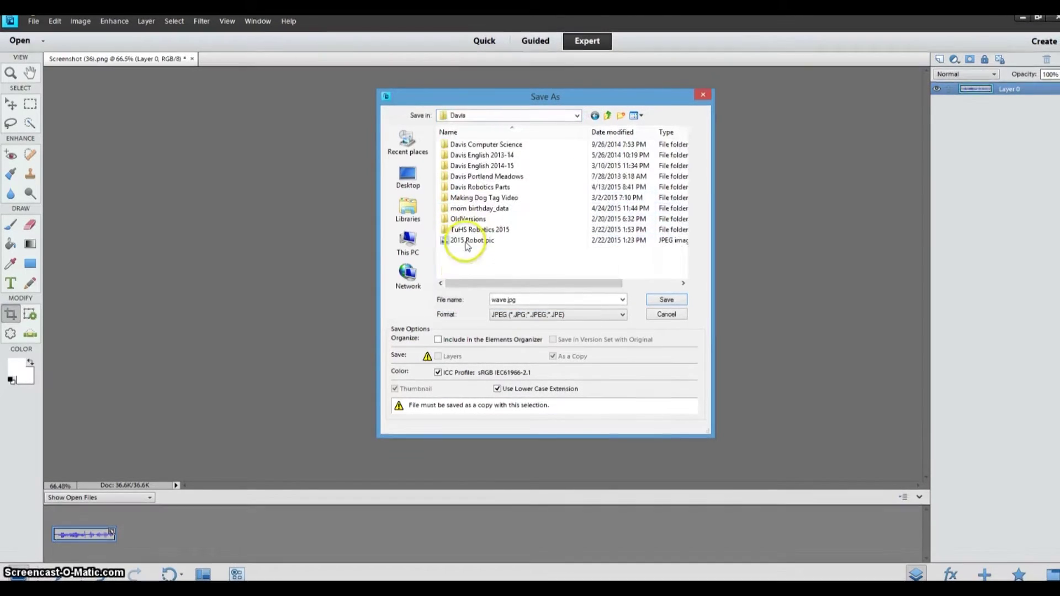
left_click(669, 301)
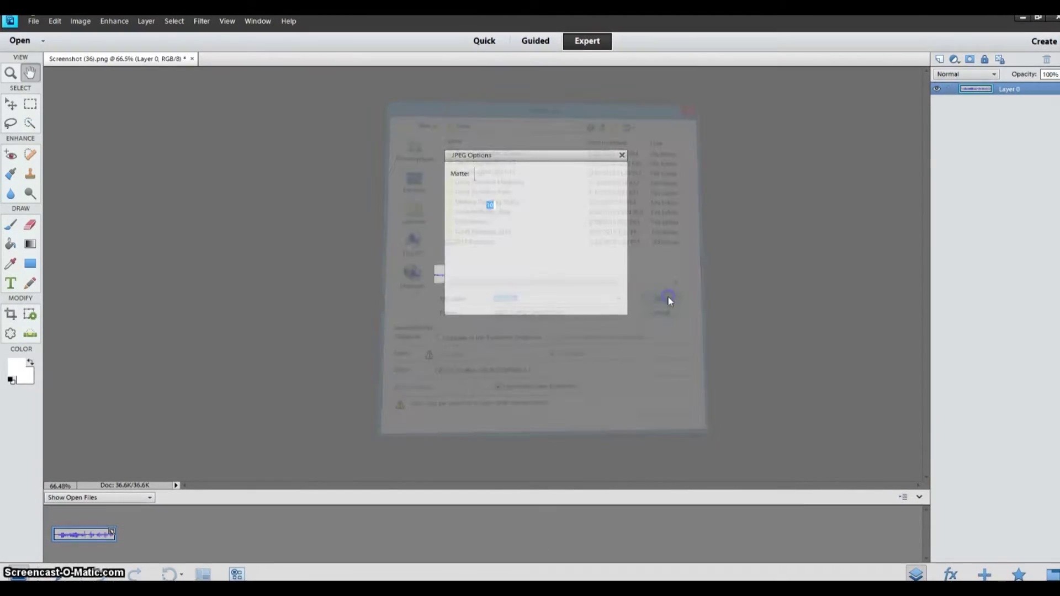
left_click(603, 176)
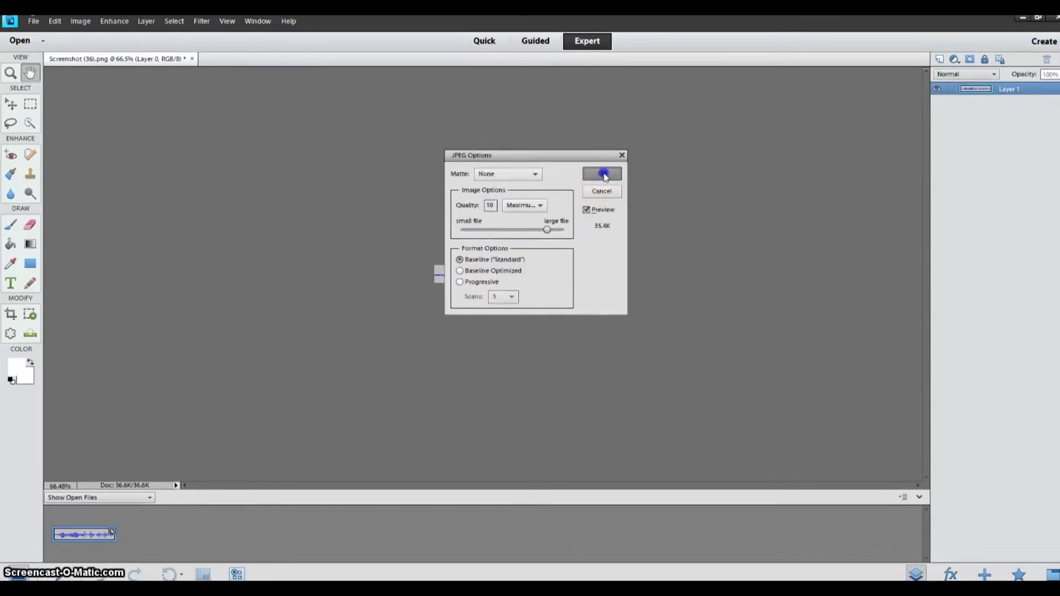
left_click(1022, 17)
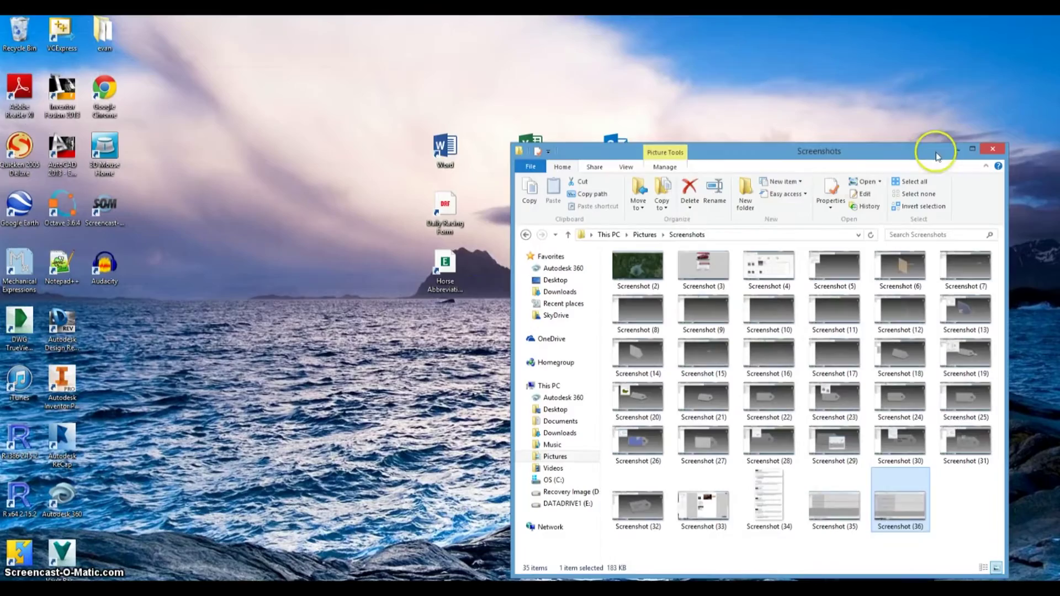
Minimize the Screenshots window and launch Autodesk Inventor Professional 2015
left_click(957, 151)
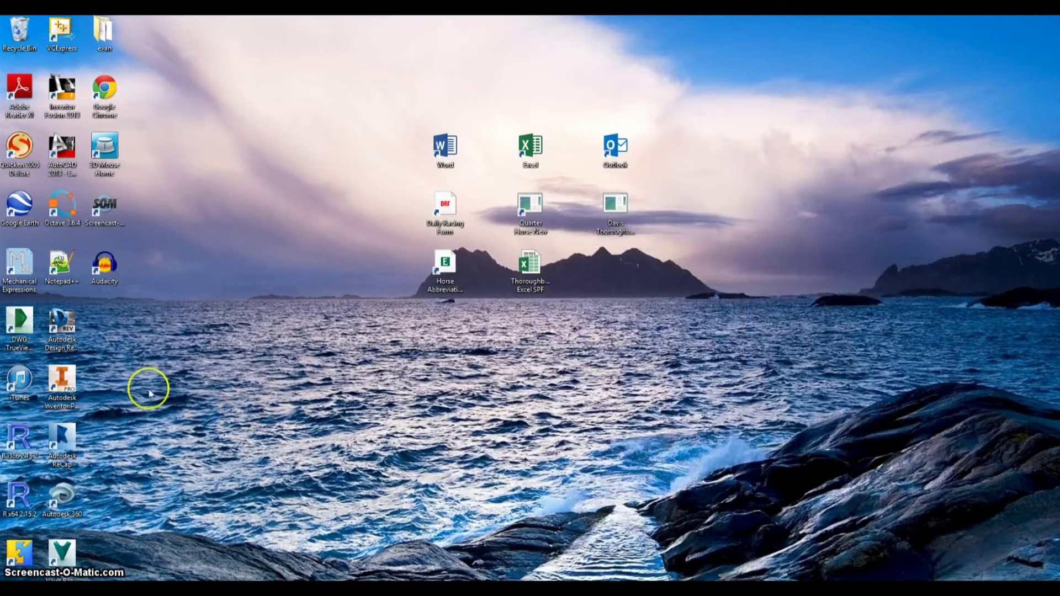
double_click(64, 380)
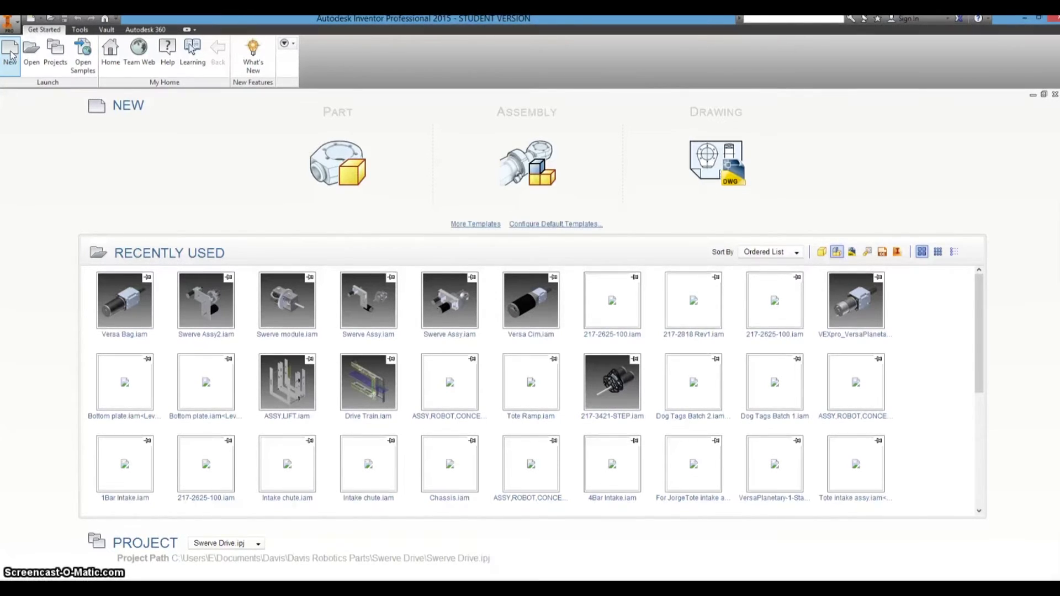
Open the Create New File dialog with the Standard.ipt part template selected
left_click(12, 66)
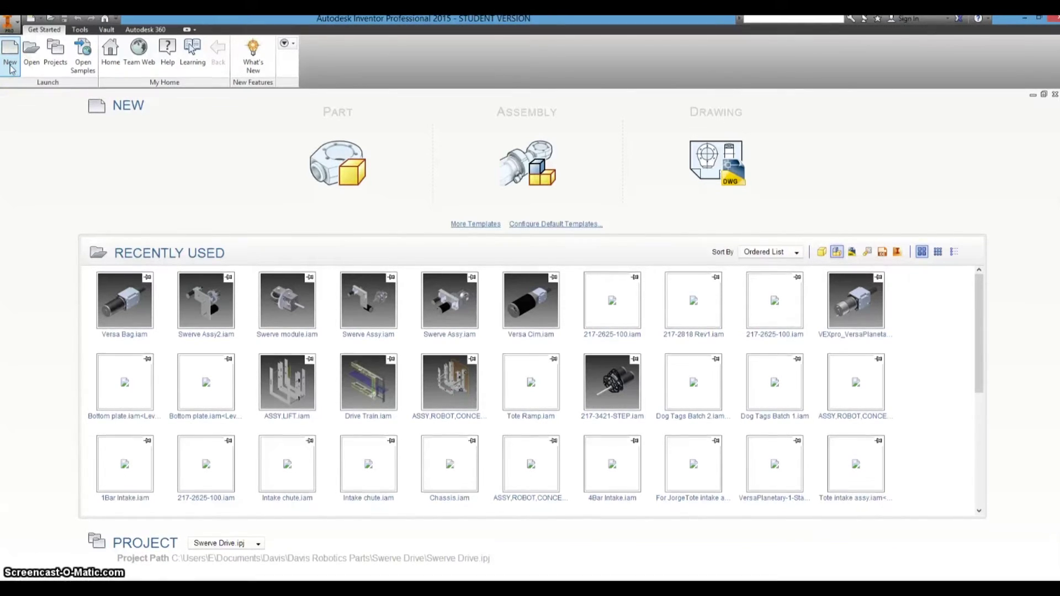
left_click(21, 70)
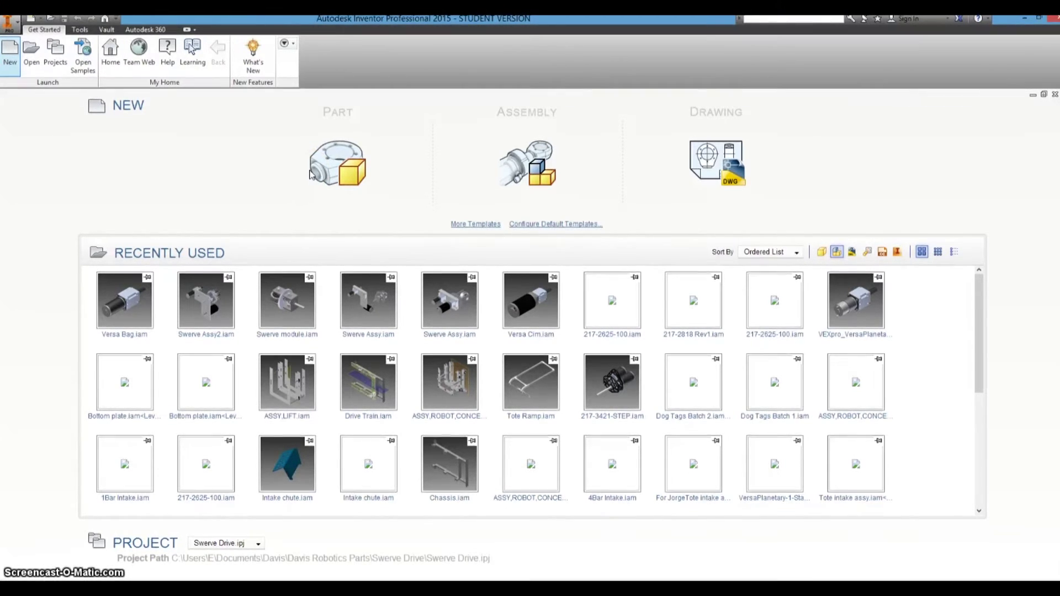
left_click(326, 175)
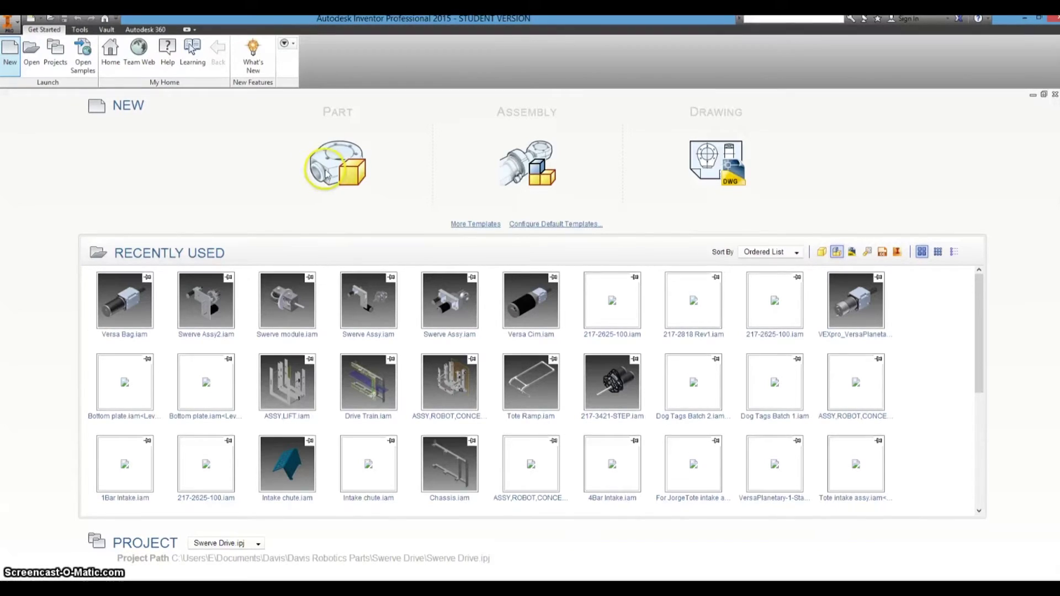
left_click(16, 62)
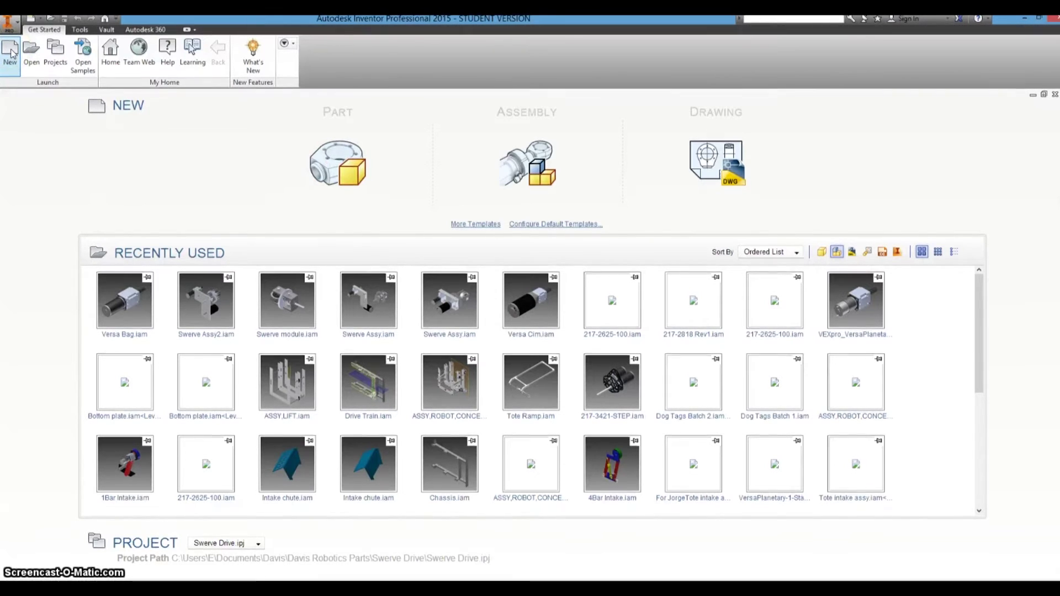
left_click(11, 53)
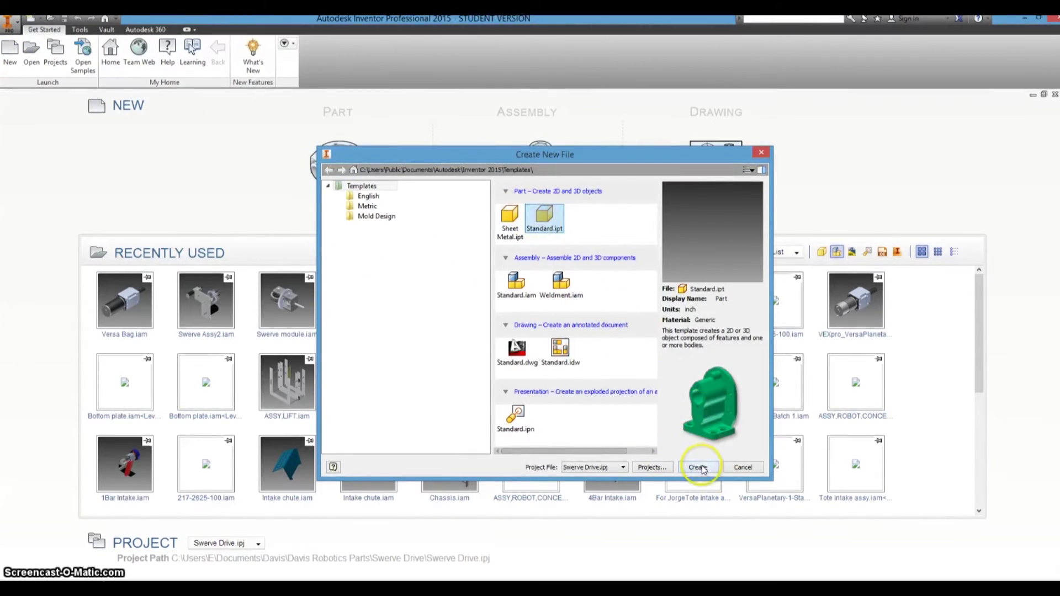
Create Part1 from Standard.ipt and start Sketch1 on the XY plane
left_click(698, 467)
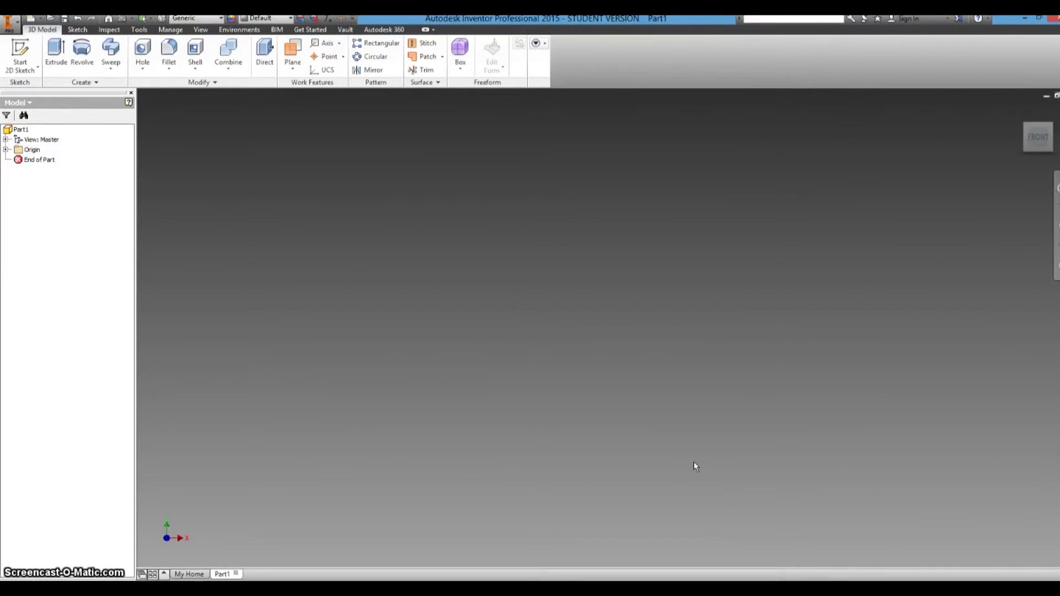
left_click(676, 450)
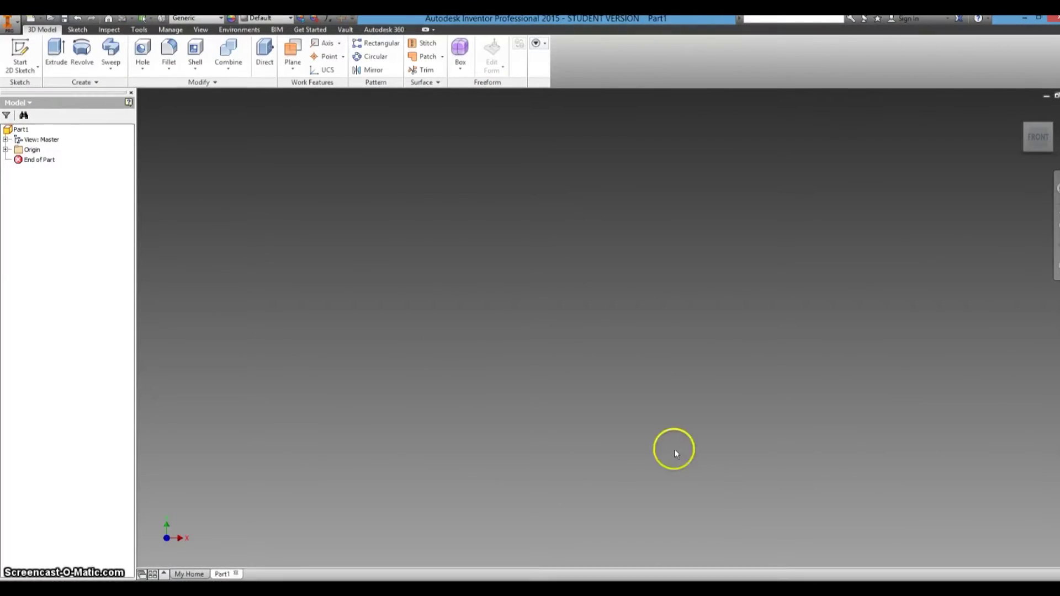
left_click(23, 51)
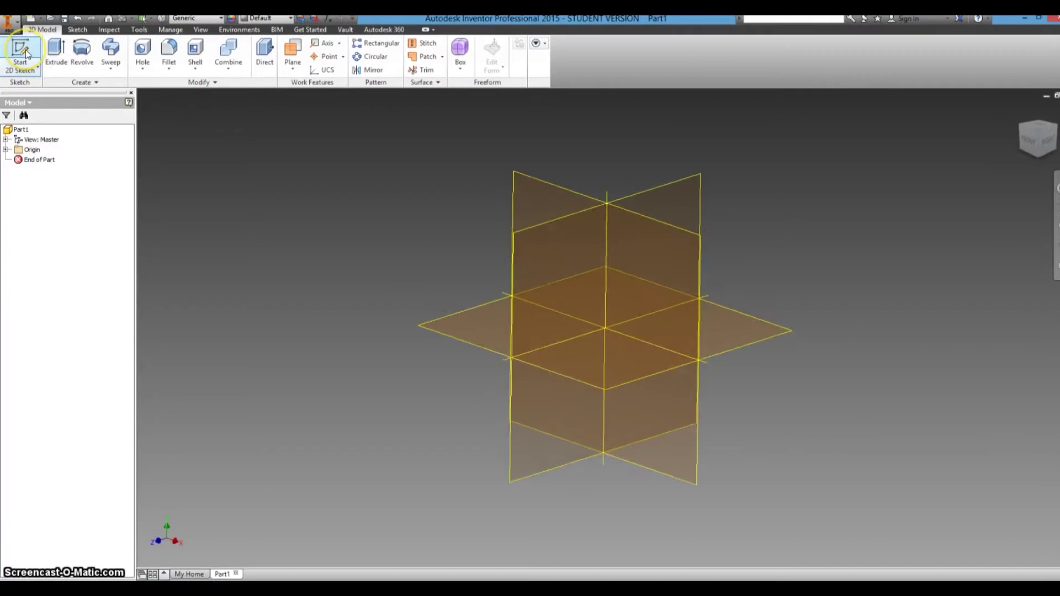
left_click(672, 284)
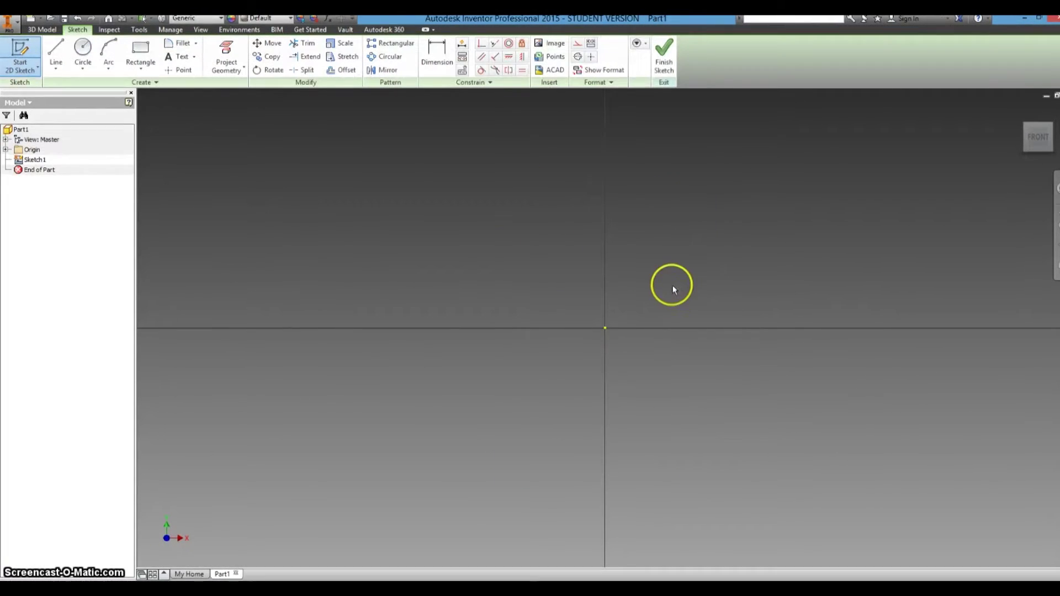
Insert the wave.jpg picture into Sketch1 as a strip across the sketch, accepting the warning
left_click(548, 45)
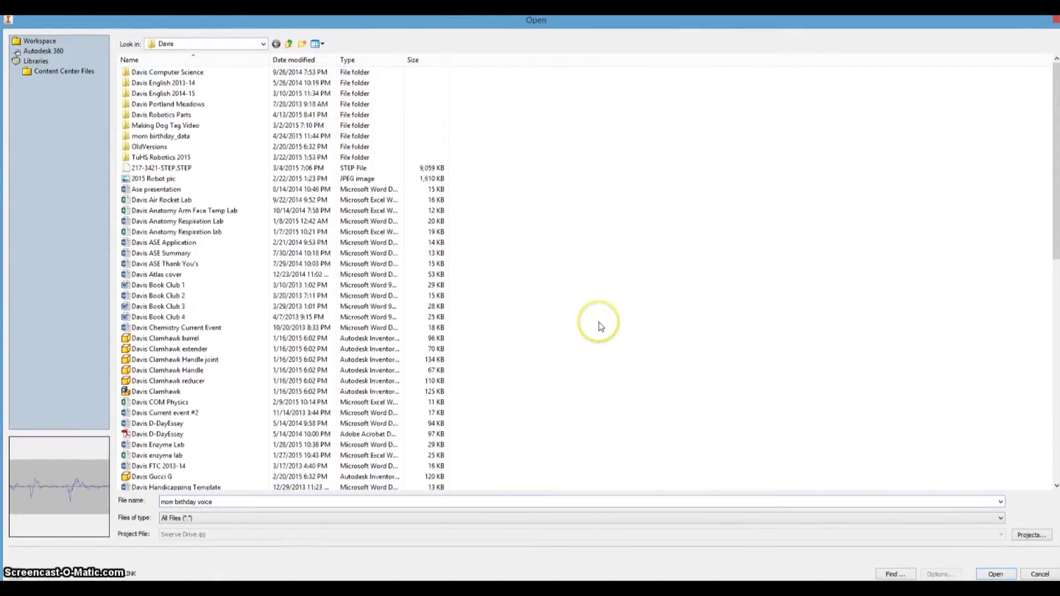
scroll(599, 326, "down", 20)
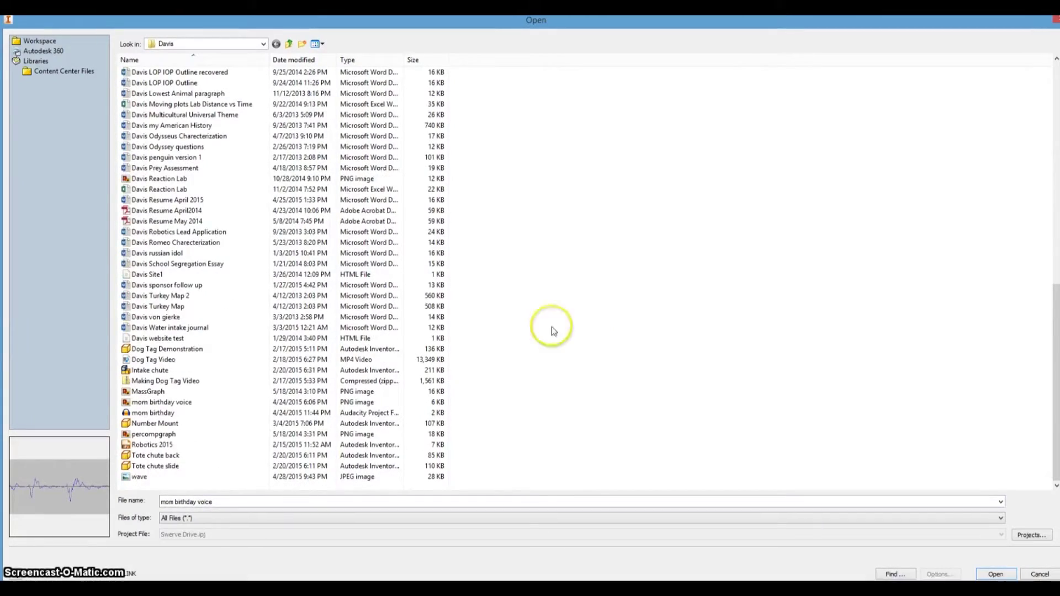
left_click(153, 479)
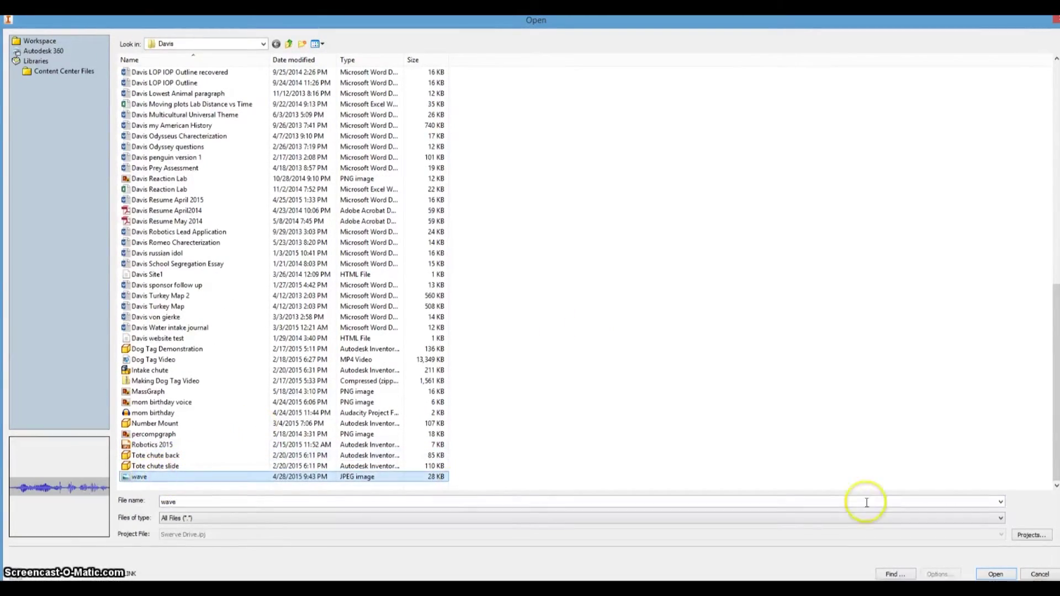
left_click(989, 573)
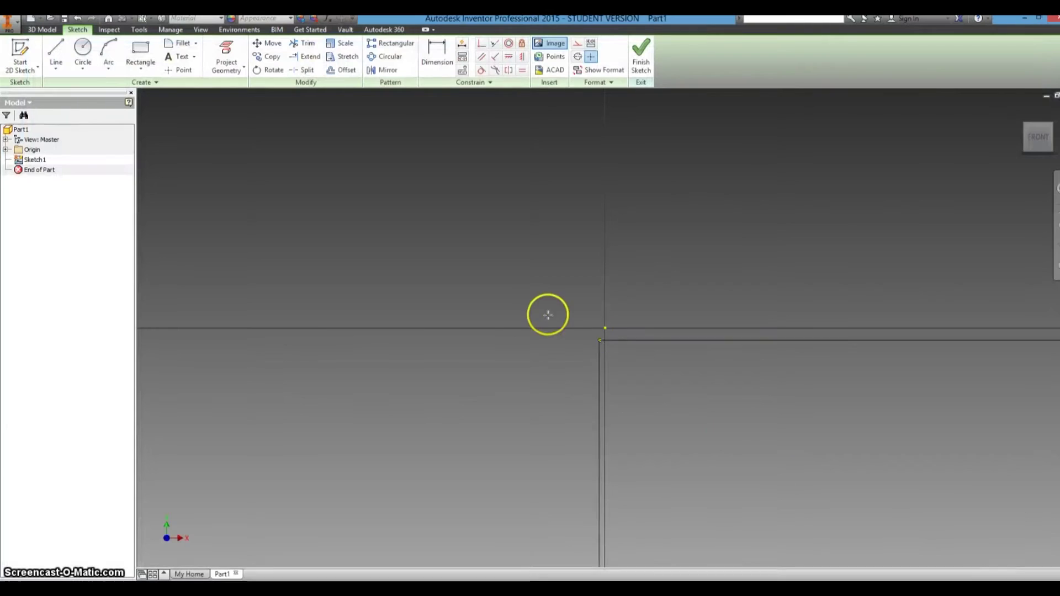
middle_click_drag(301, 287, 261, 222)
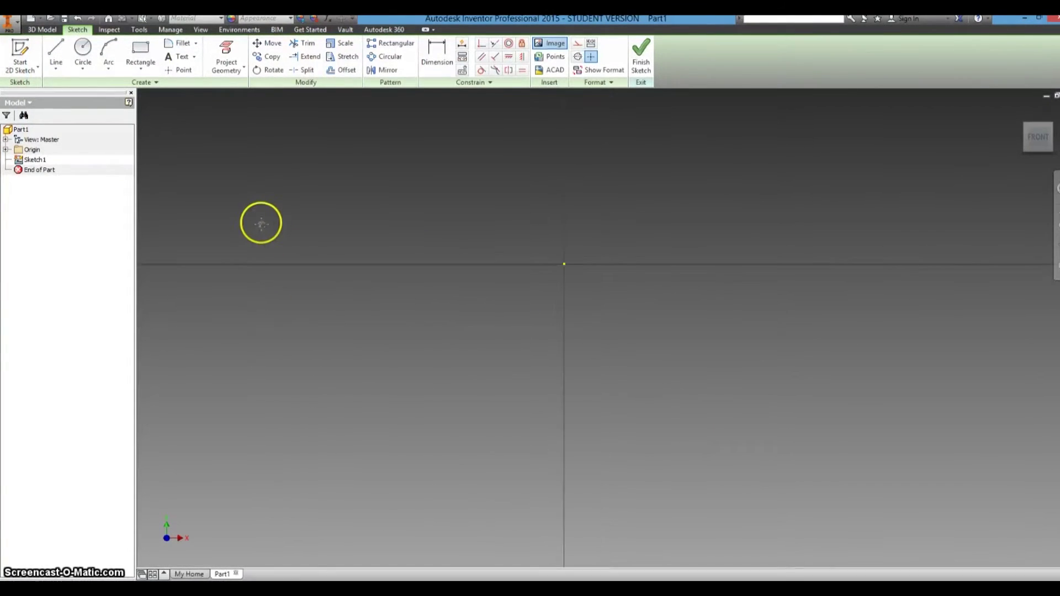
scroll(263, 229, "down", 5)
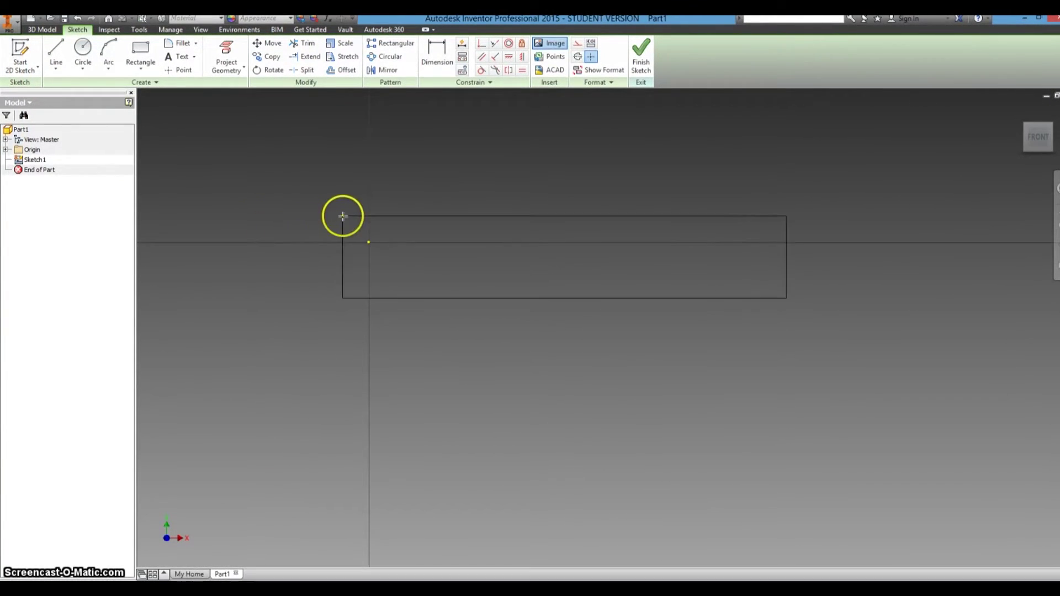
left_click(207, 203)
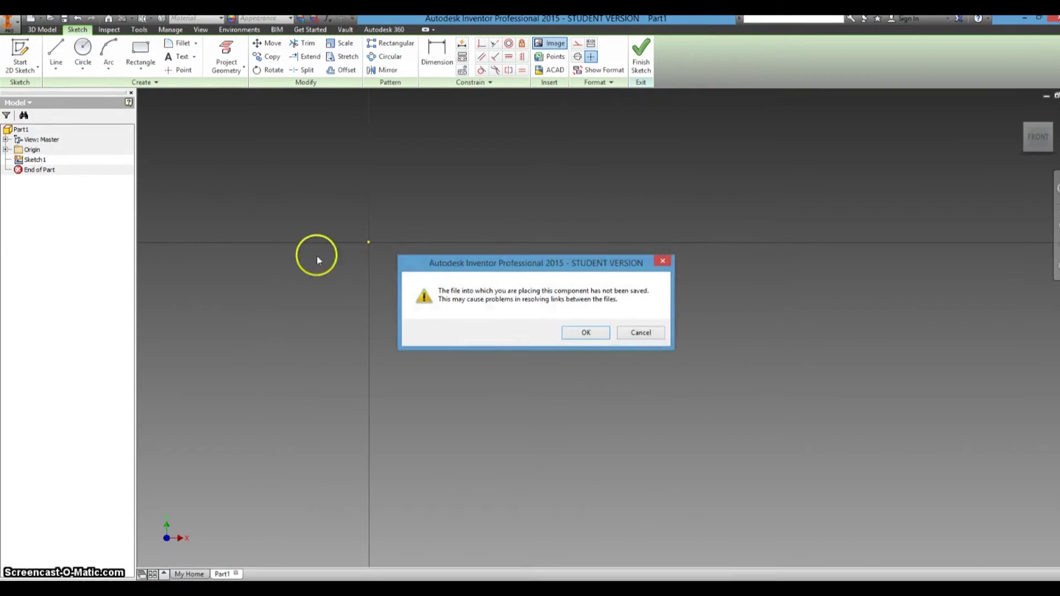
left_click(586, 333)
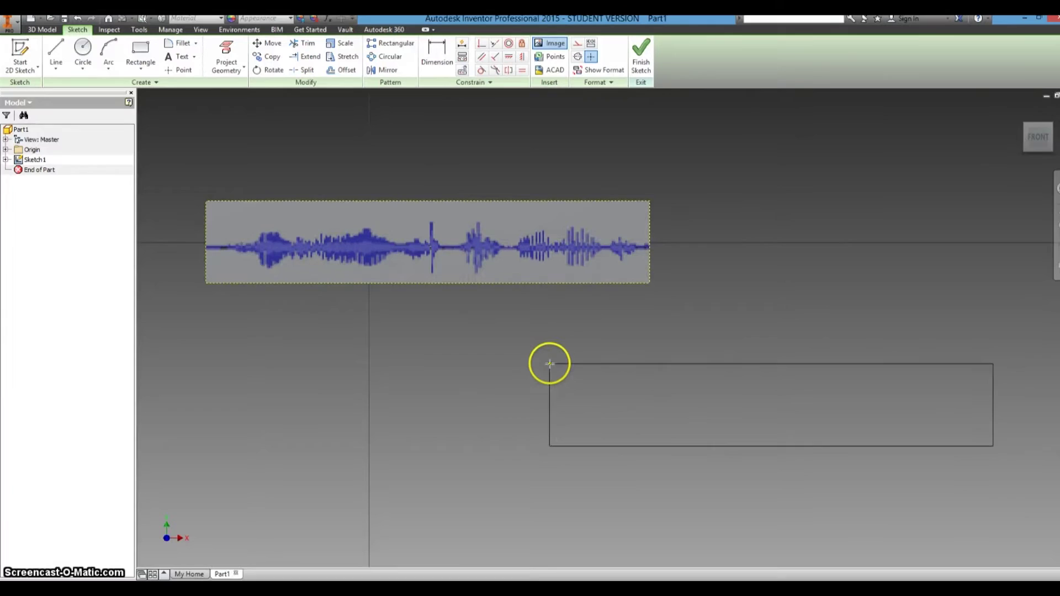
key("Escape")
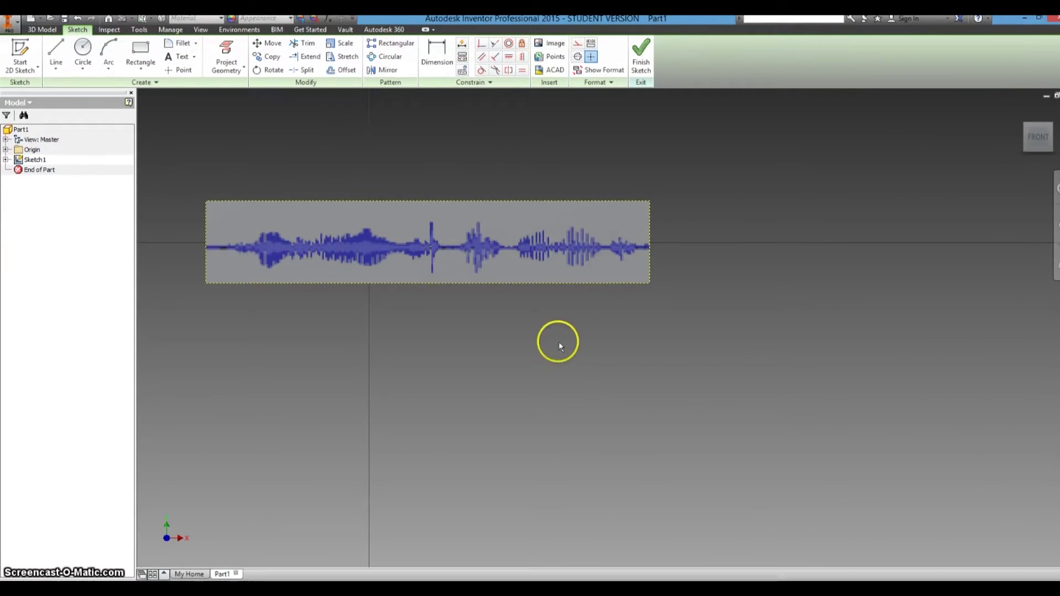
Dimension the image's top edge to 3.5 in and cancel the over-constraining height dimension
left_click(443, 202)
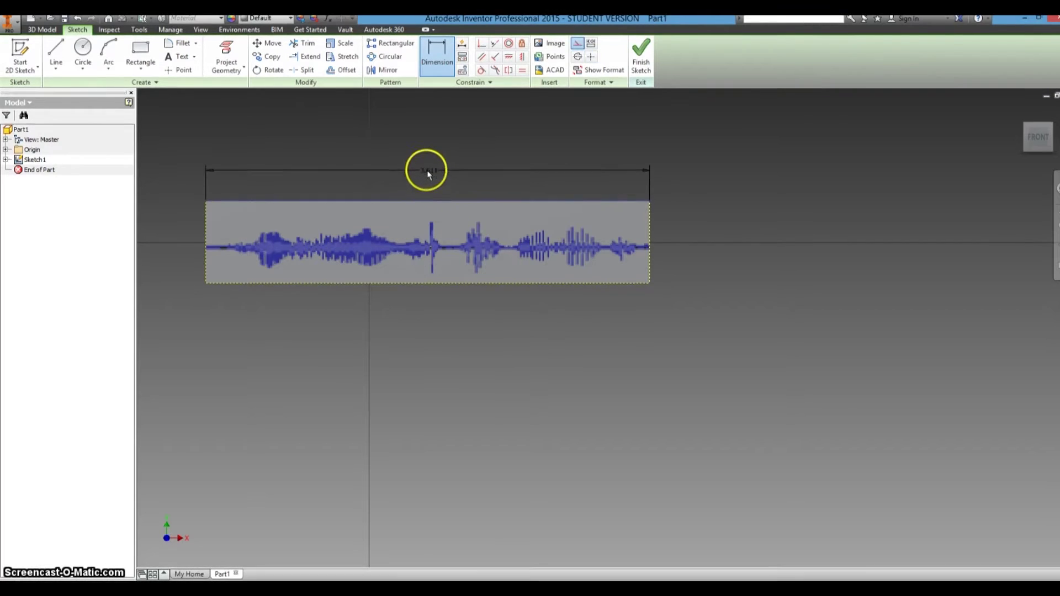
left_click(416, 165)
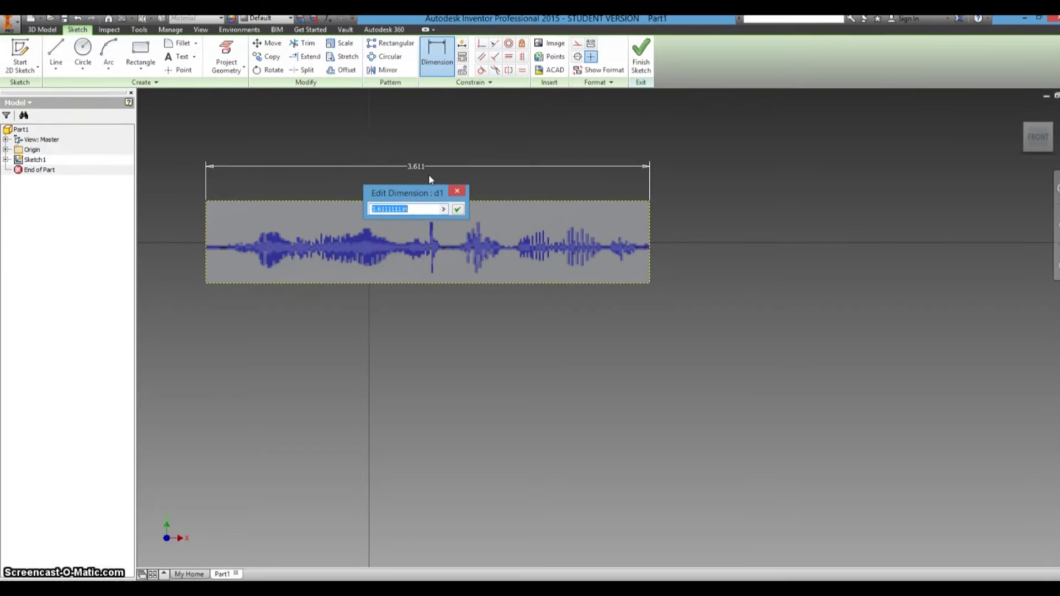
type("3.5")
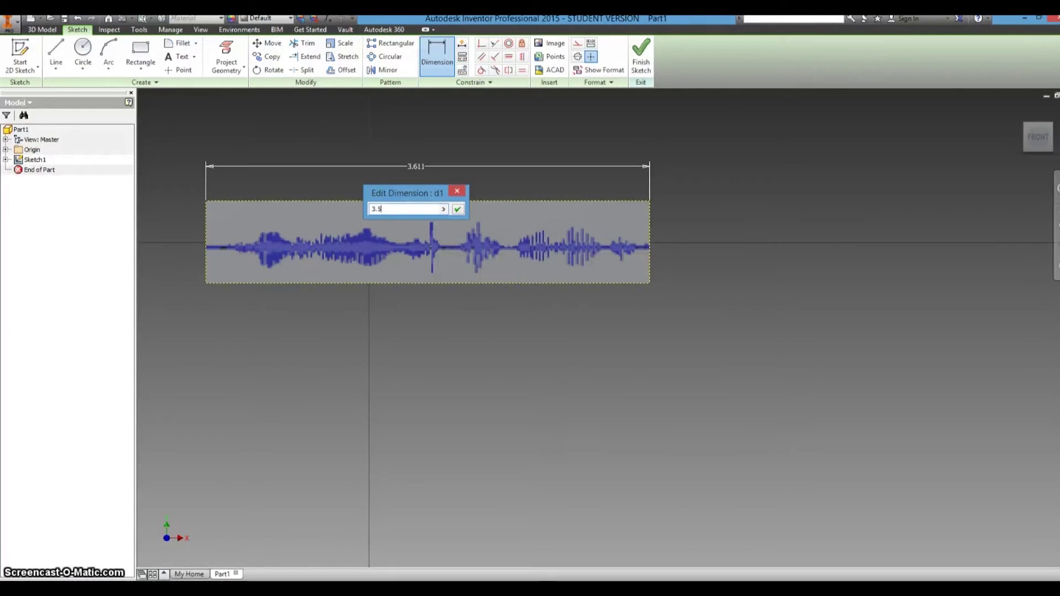
key("Return")
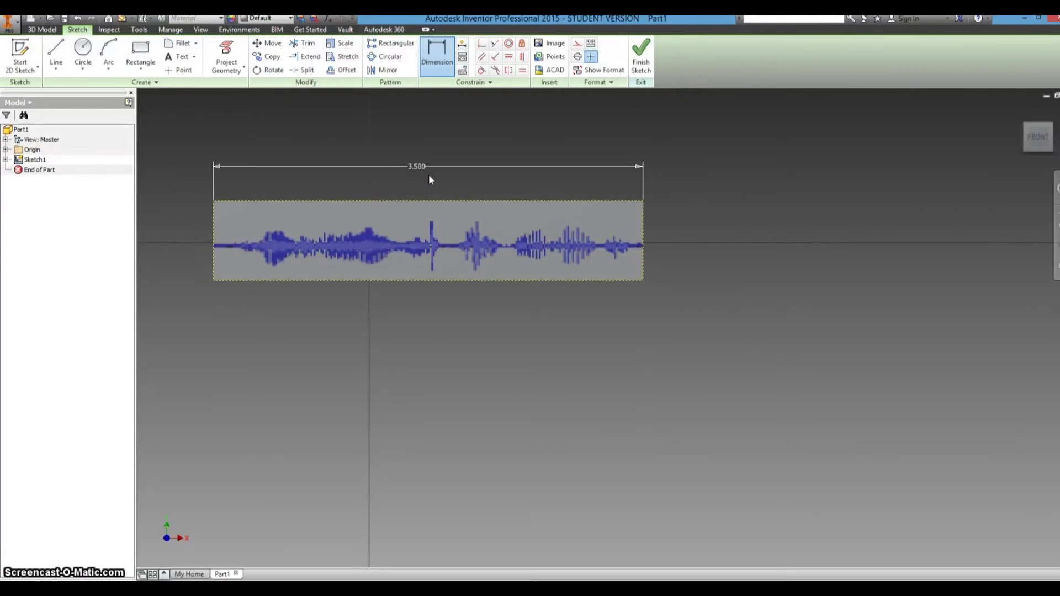
left_click(425, 171)
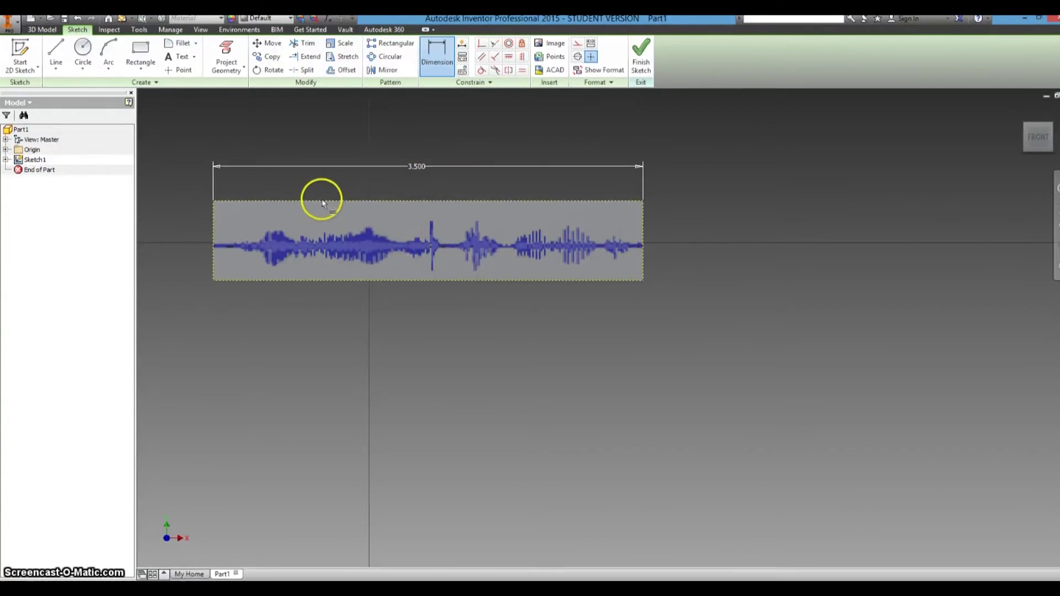
left_click(645, 247)
left_click(668, 246)
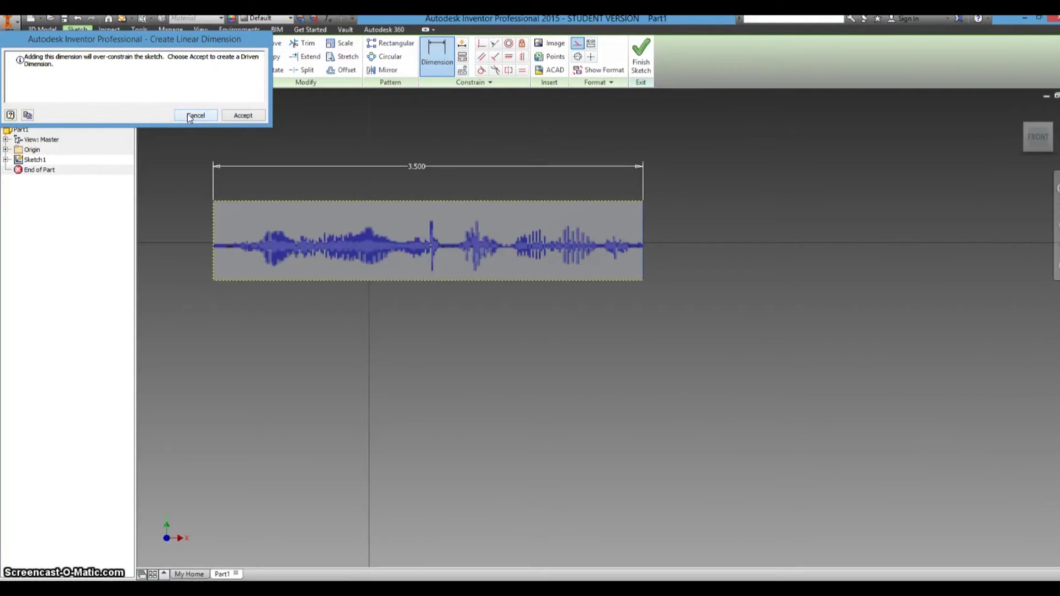
left_click(219, 107)
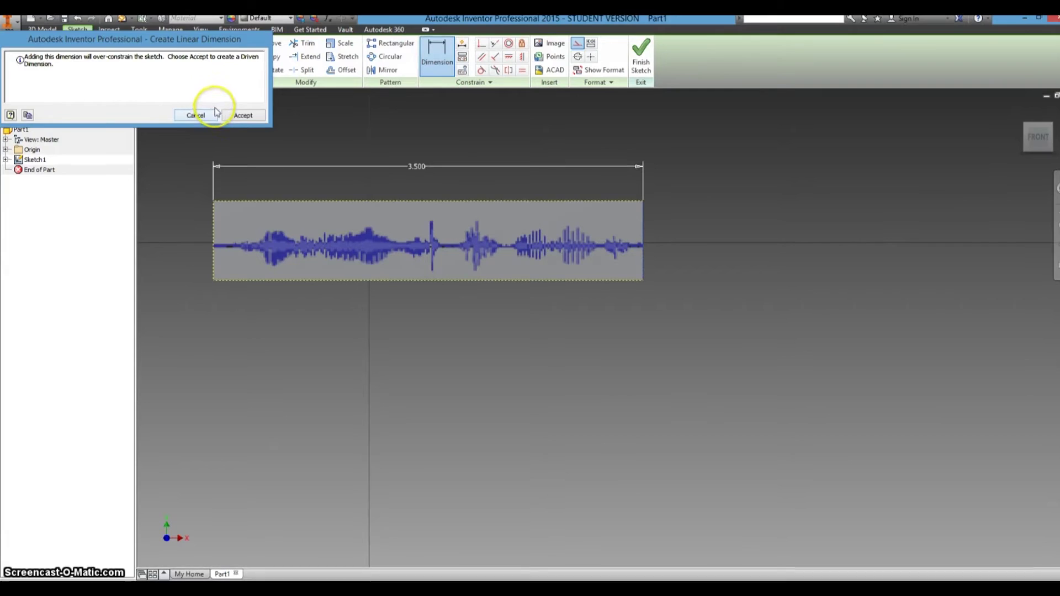
left_click(198, 115)
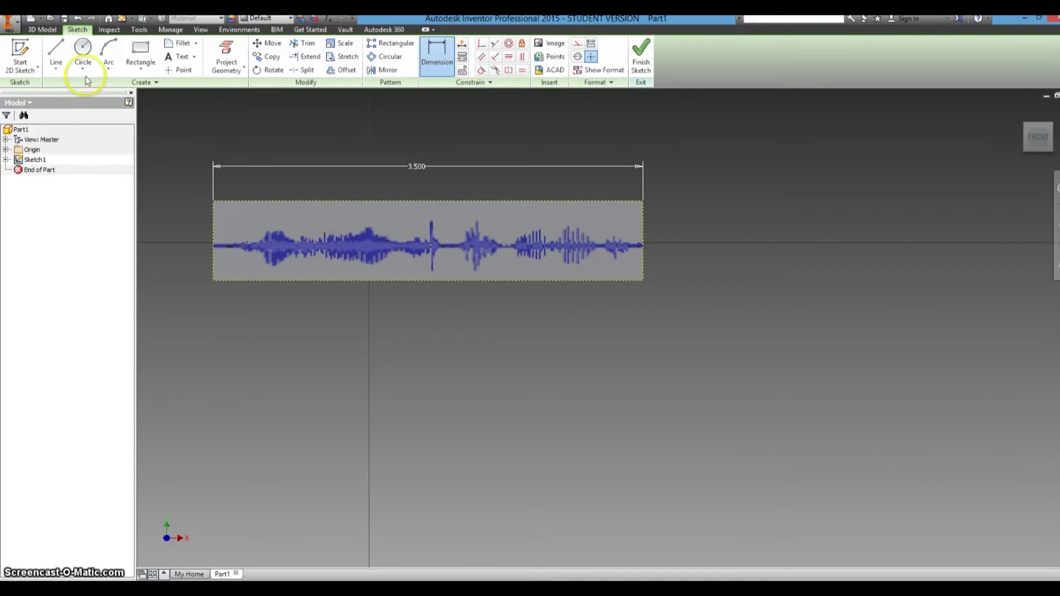
Draw a horizontal 3.500 in line along the image's centreline from its left to right edge
left_click(56, 49)
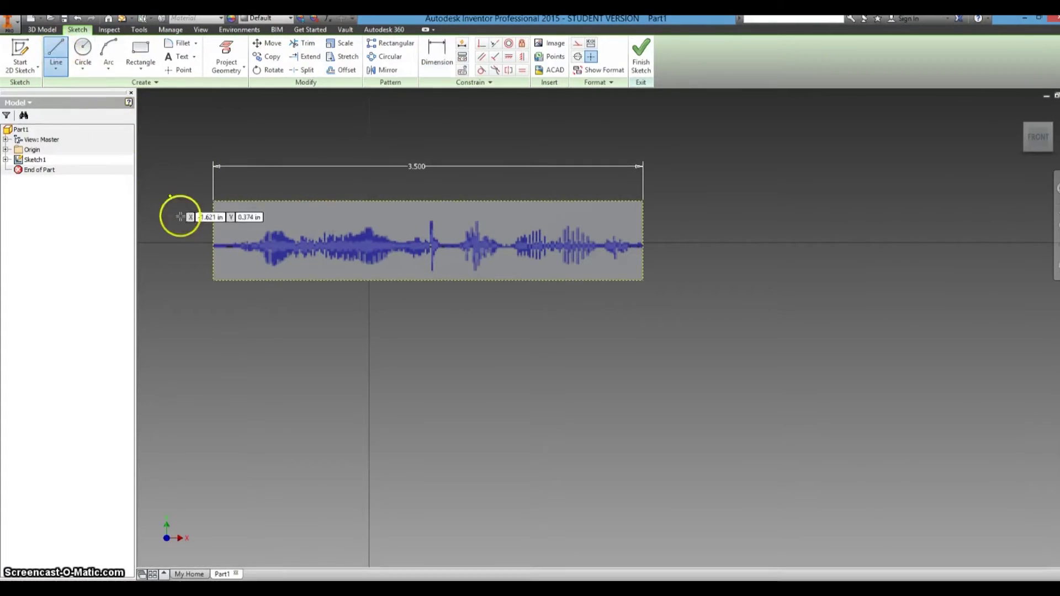
left_click(210, 245)
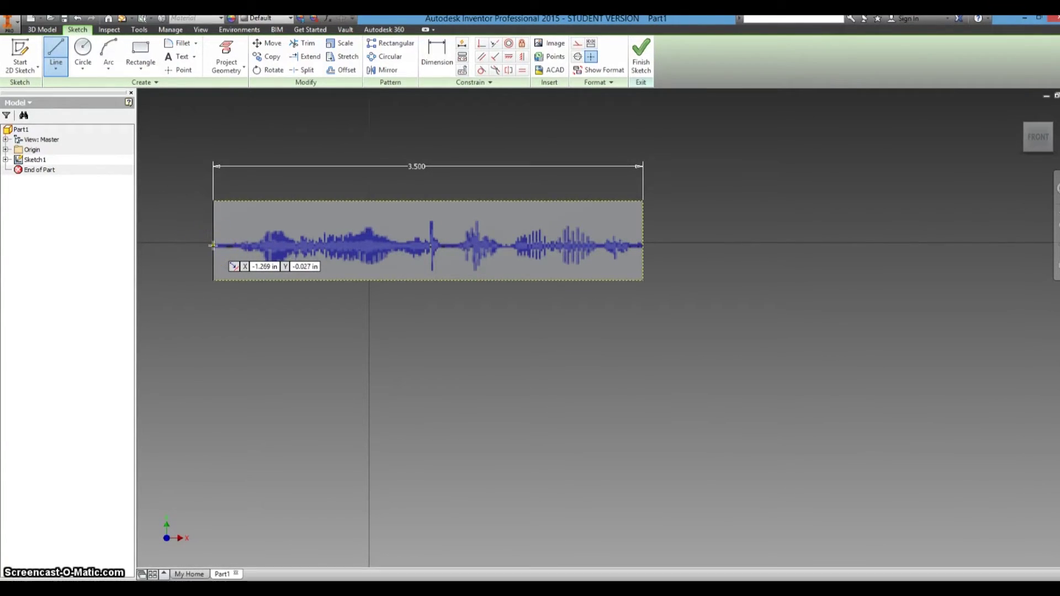
left_click_drag(211, 246, 641, 246)
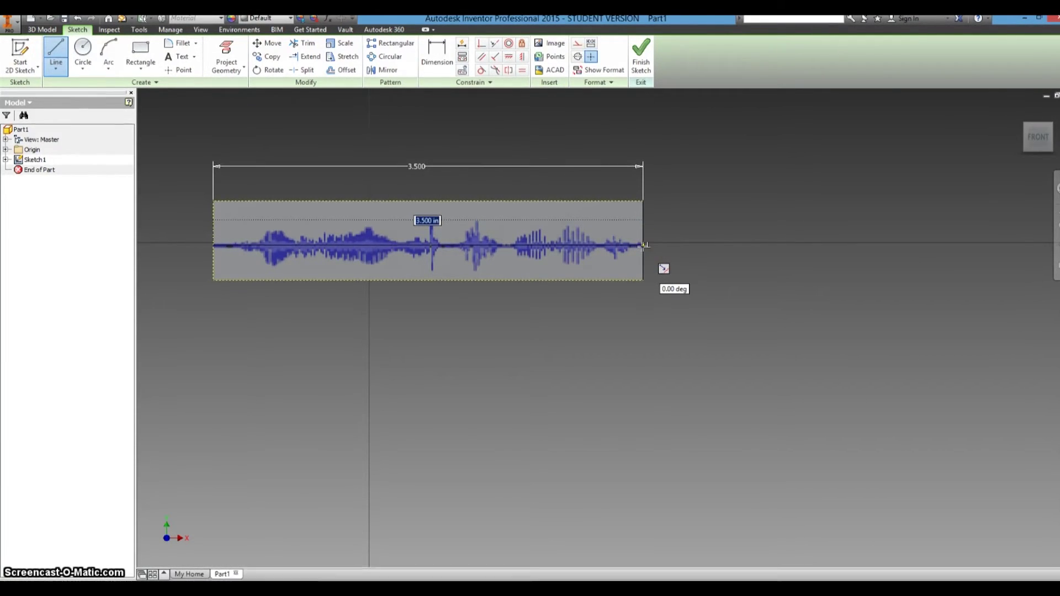
left_click(636, 251)
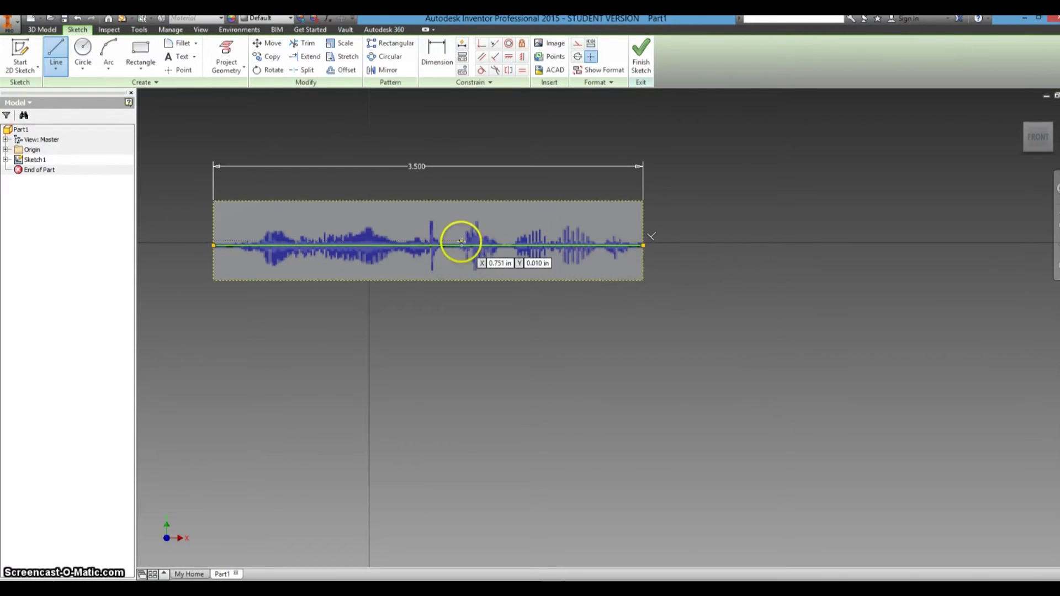
scroll(255, 241, "up", 2)
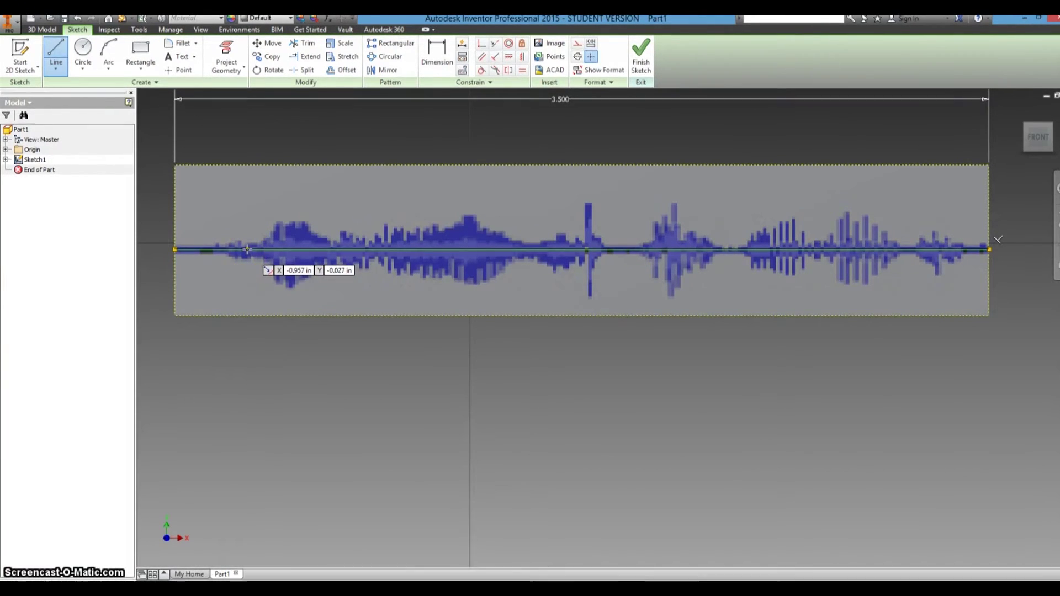
Trace the first peaks, broad peak and spike of the waveform with a connected line chain
left_click(247, 249)
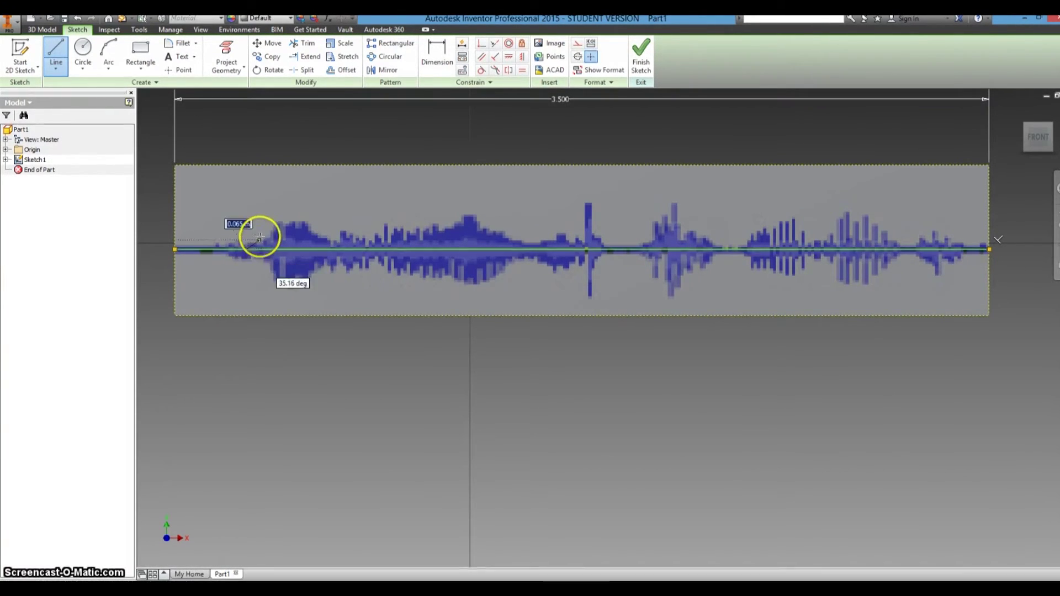
left_click(293, 223)
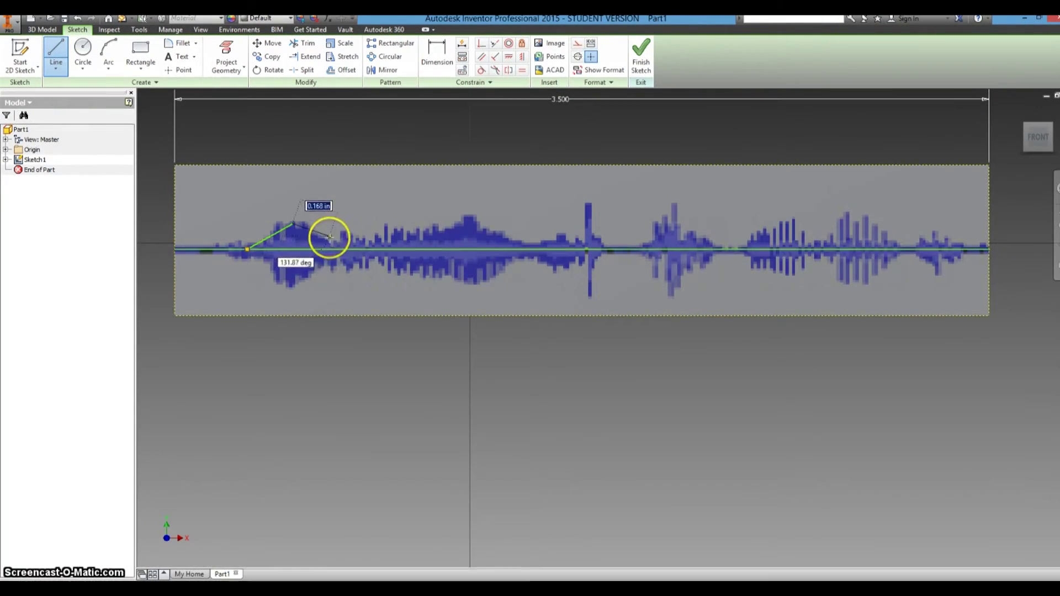
left_click(331, 240)
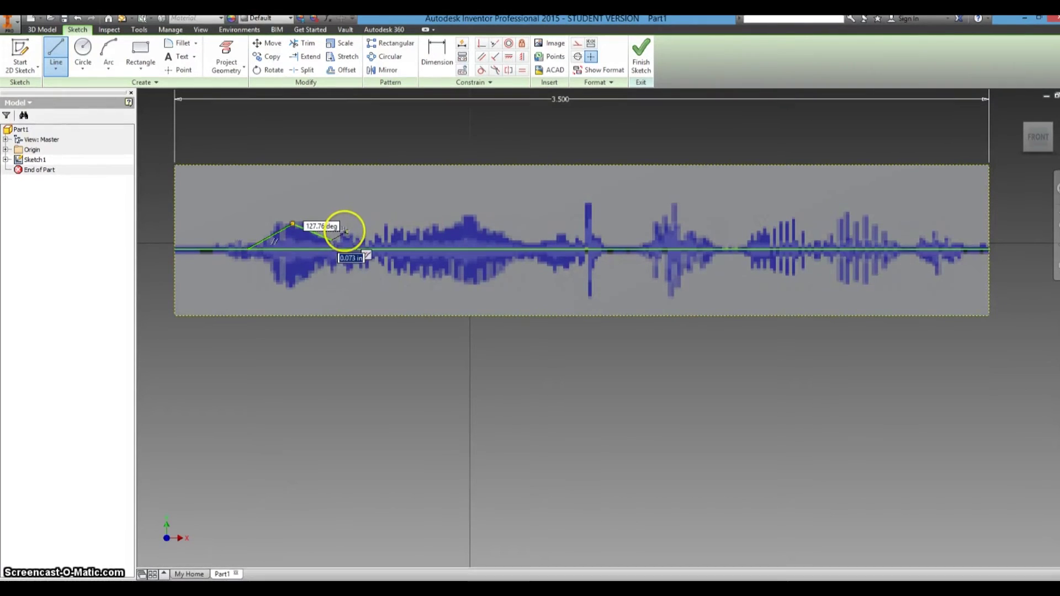
left_click(366, 240)
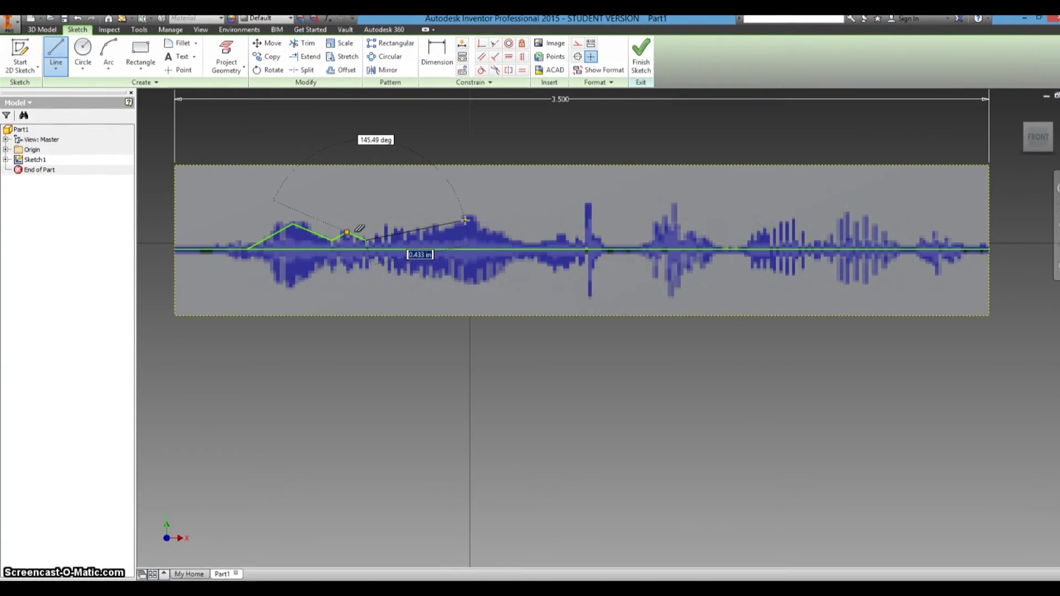
left_click(465, 219)
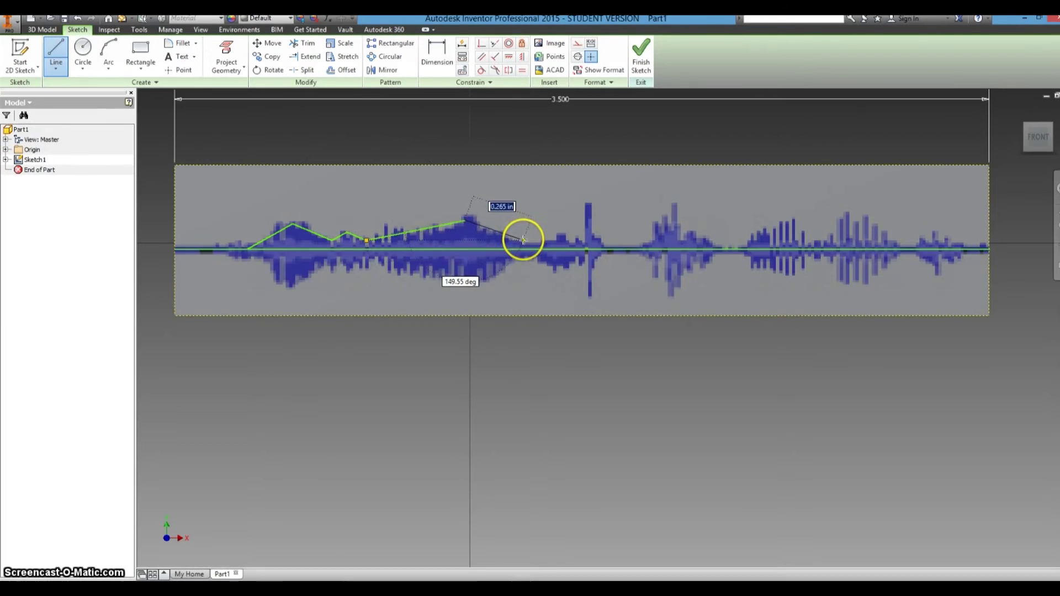
left_click(554, 239)
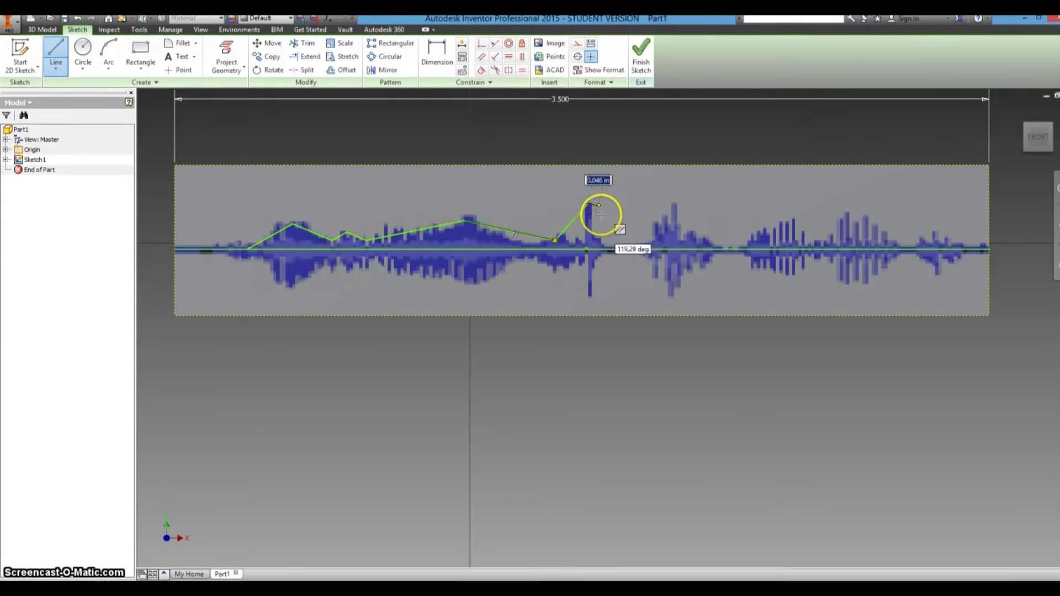
left_click(602, 247)
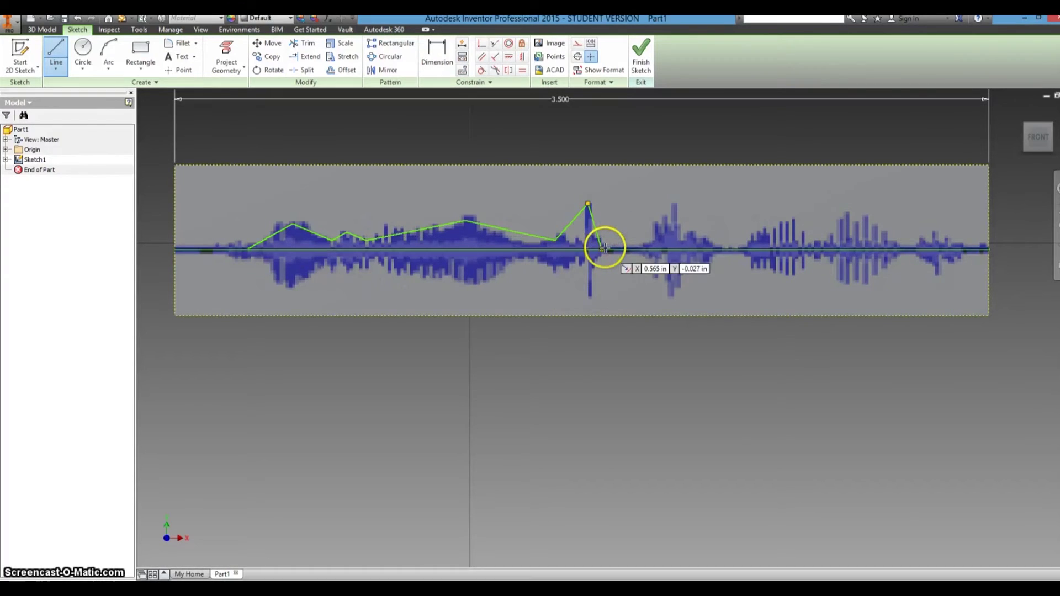
Trace the two right-hand peak bursts with line chains that end on the baseline
left_click(643, 248)
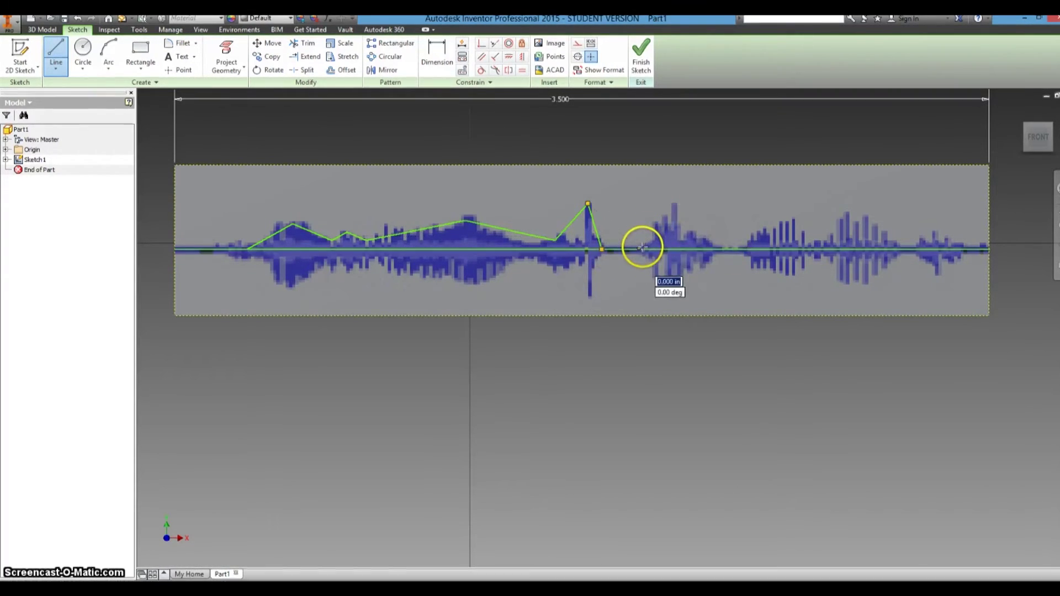
left_click(673, 207)
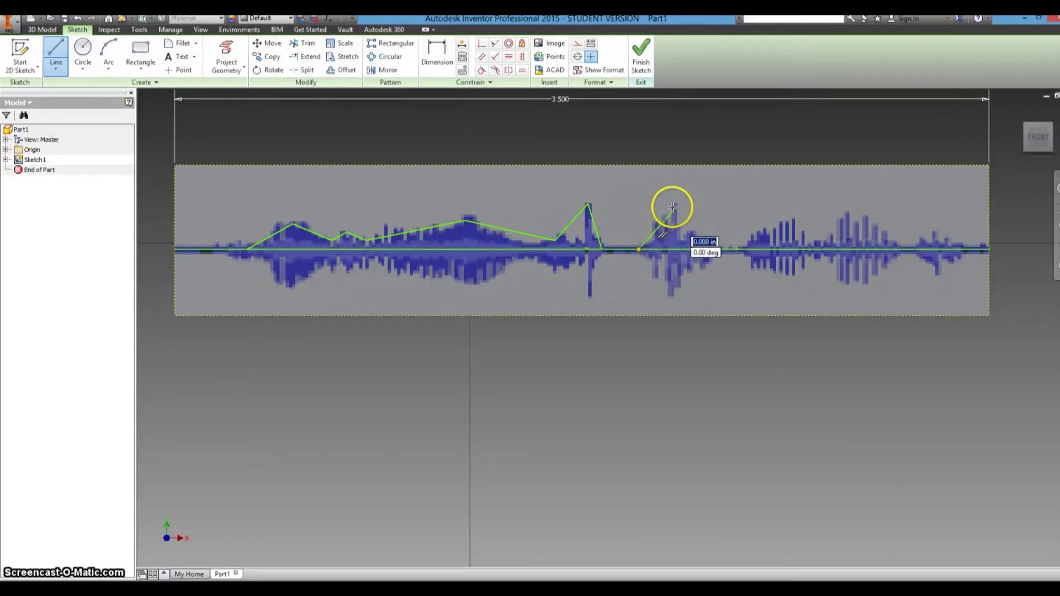
double_click(718, 249)
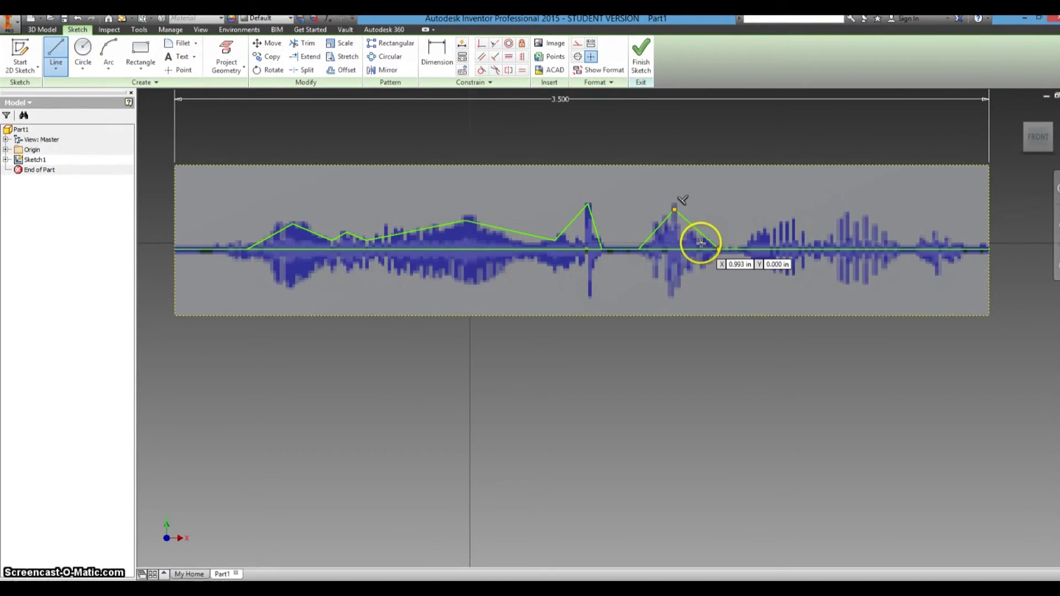
left_click(741, 248)
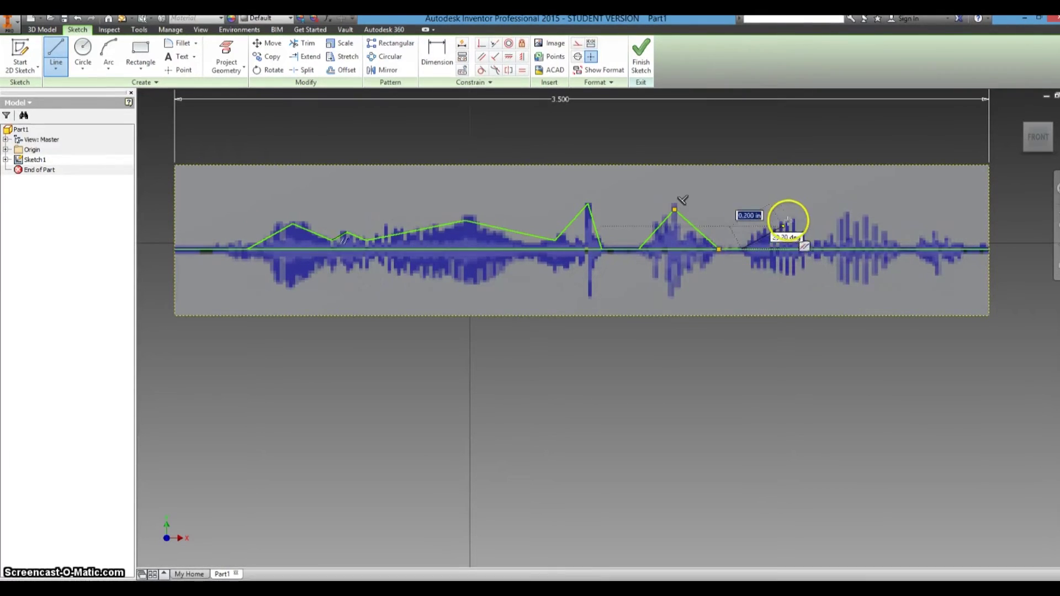
left_click(791, 221)
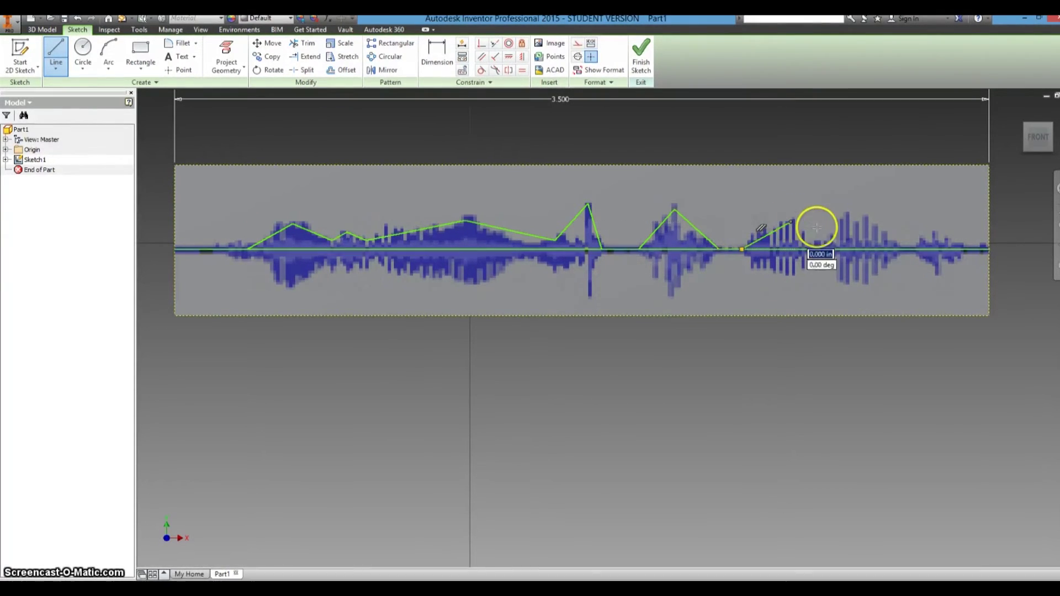
left_click(809, 245)
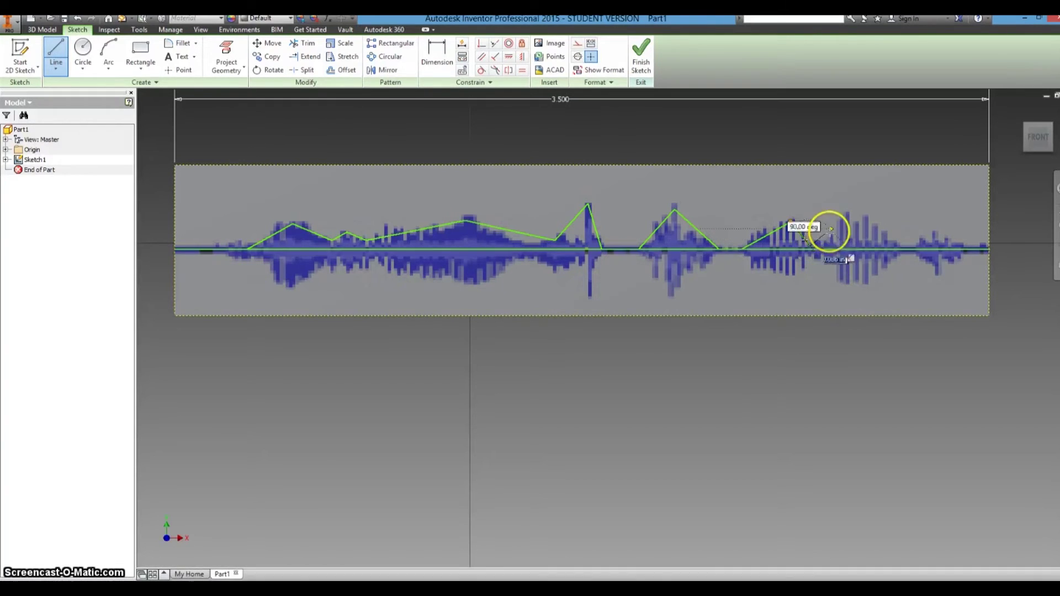
left_click(847, 215)
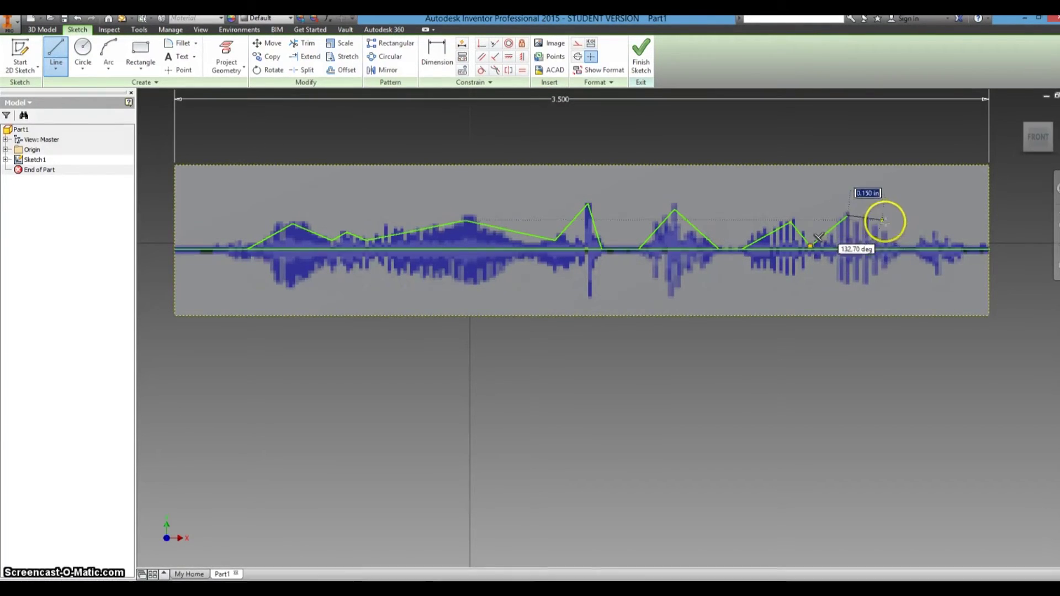
left_click(901, 246)
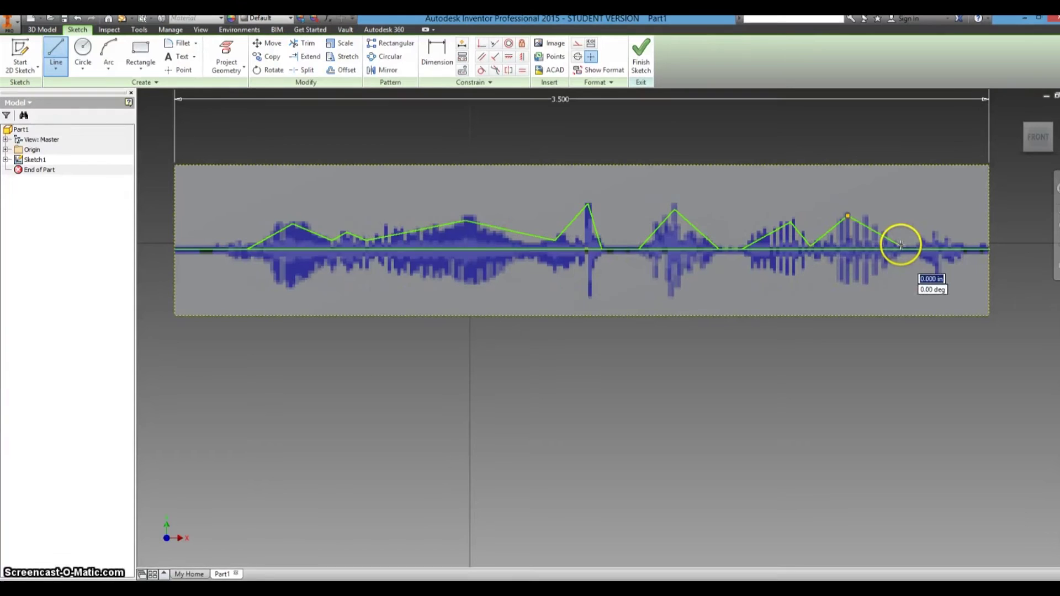
left_click(934, 231)
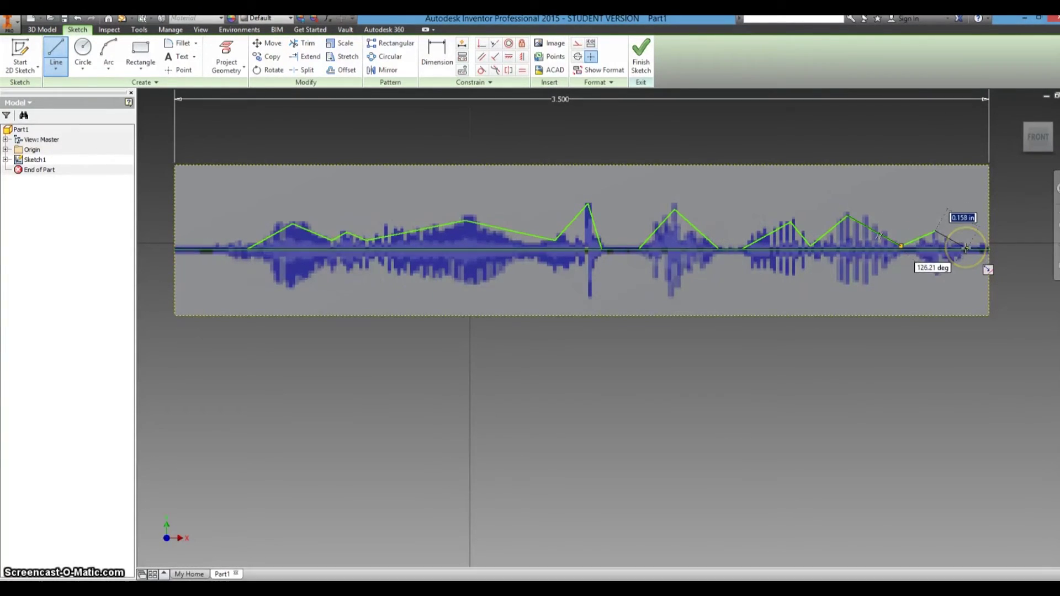
double_click(967, 248)
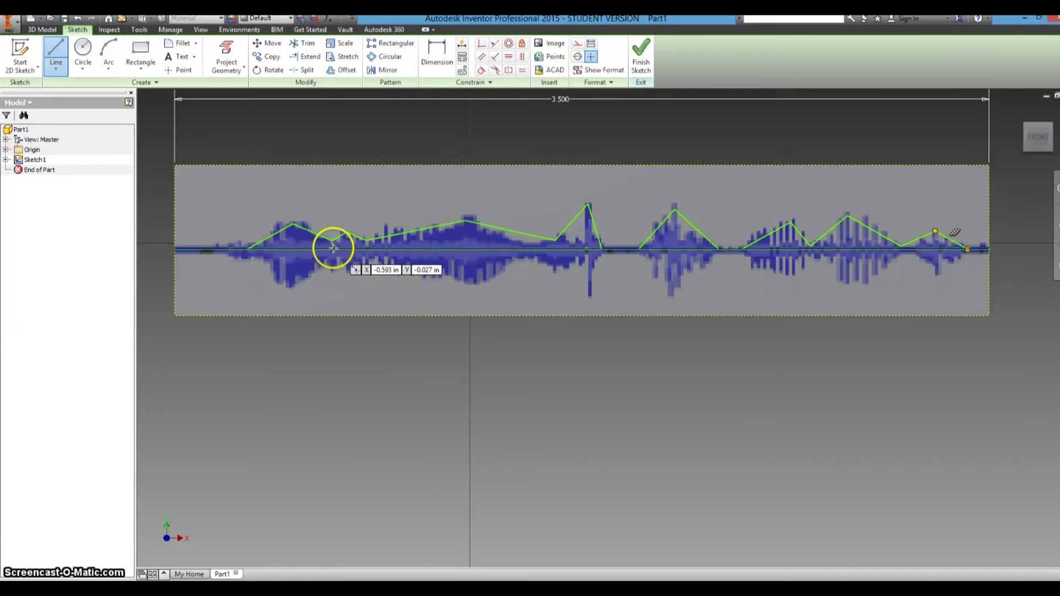
Close the trace's left end with a short vertical line from the baseline, then finish Sketch1
left_click(247, 248)
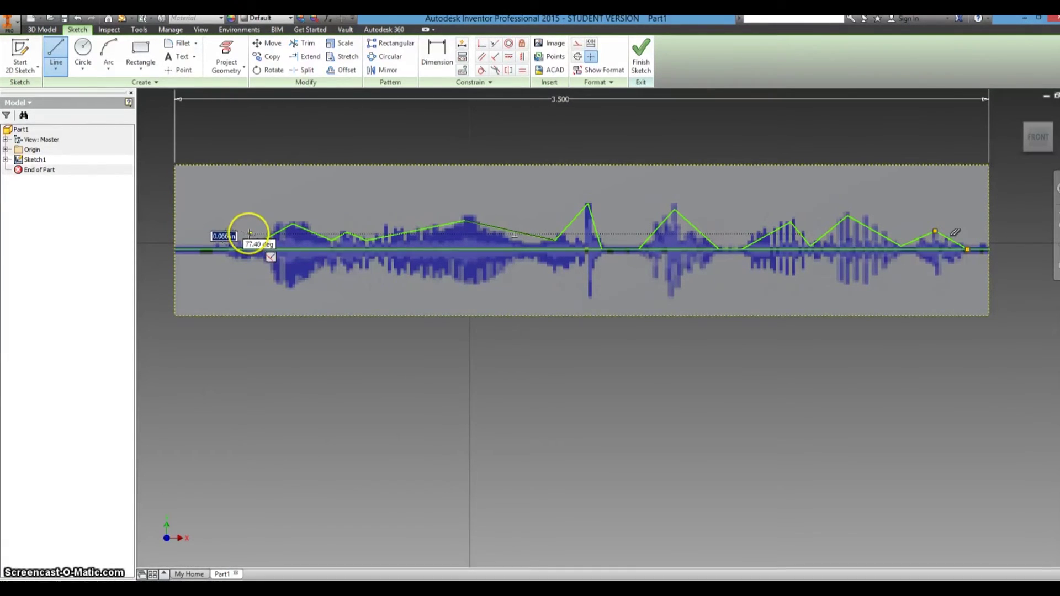
left_click(247, 232)
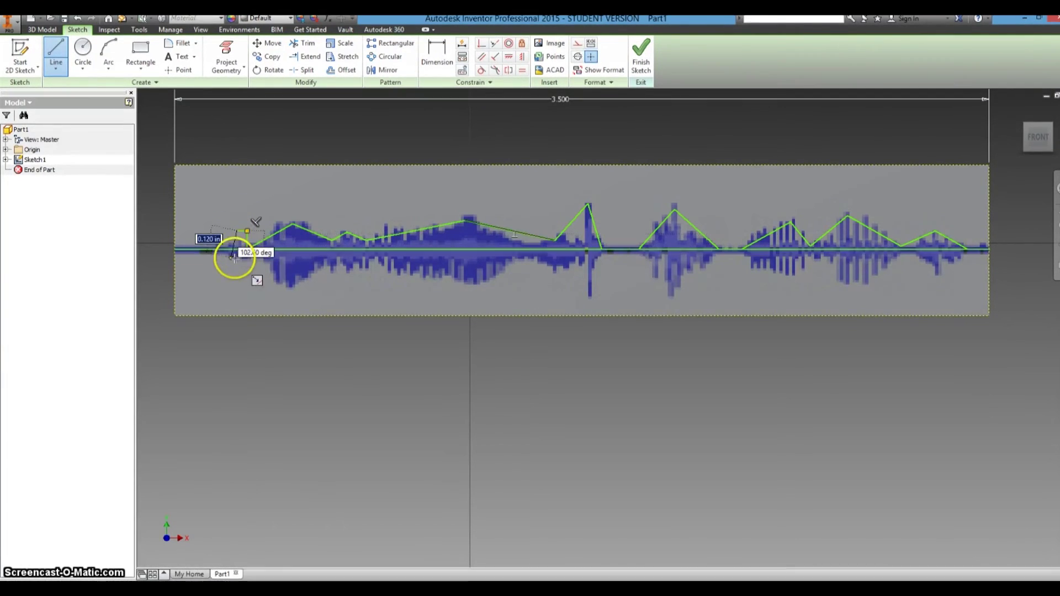
double_click(238, 250)
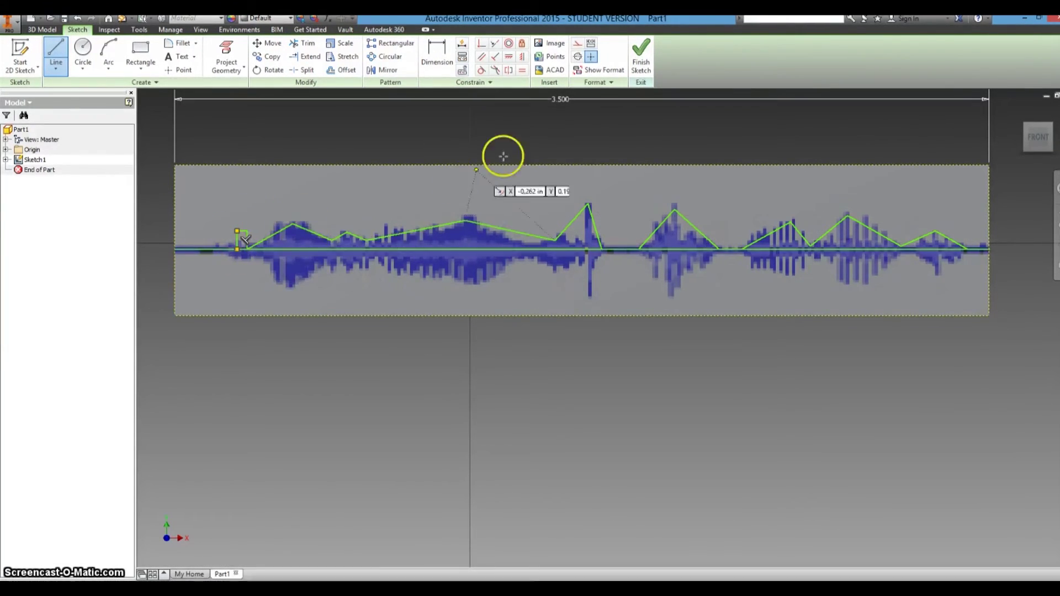
left_click(634, 77)
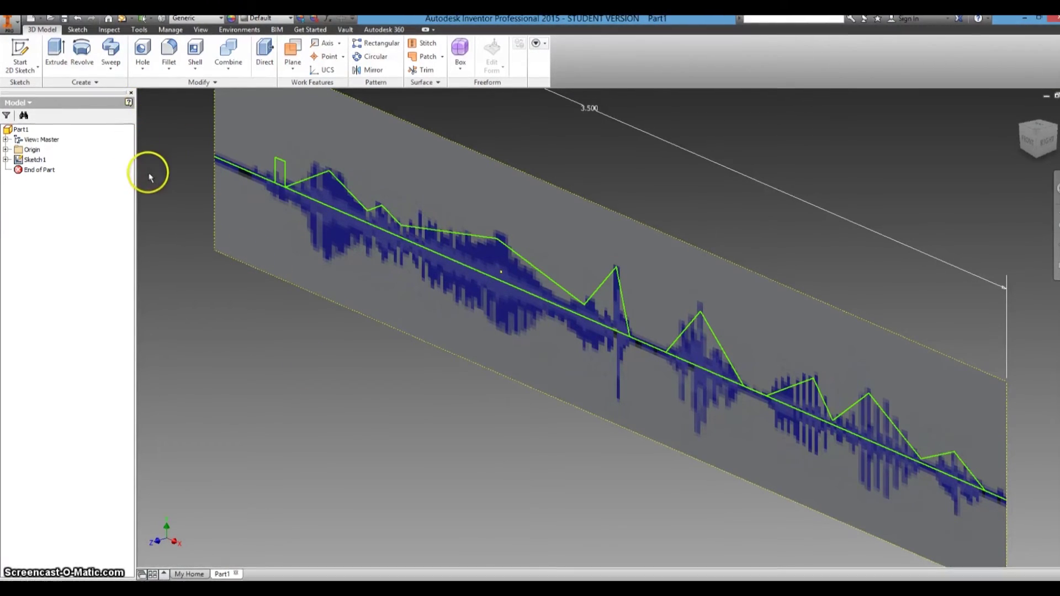
Start a Revolve with the first traced regions as profiles and the baseline as the axis
left_click(82, 52)
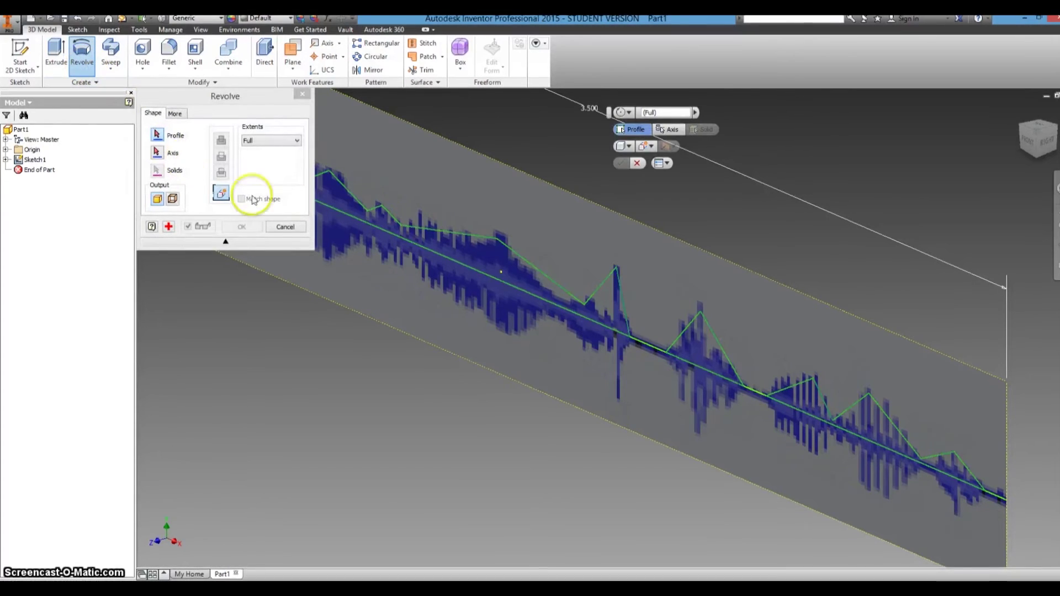
left_click(331, 199)
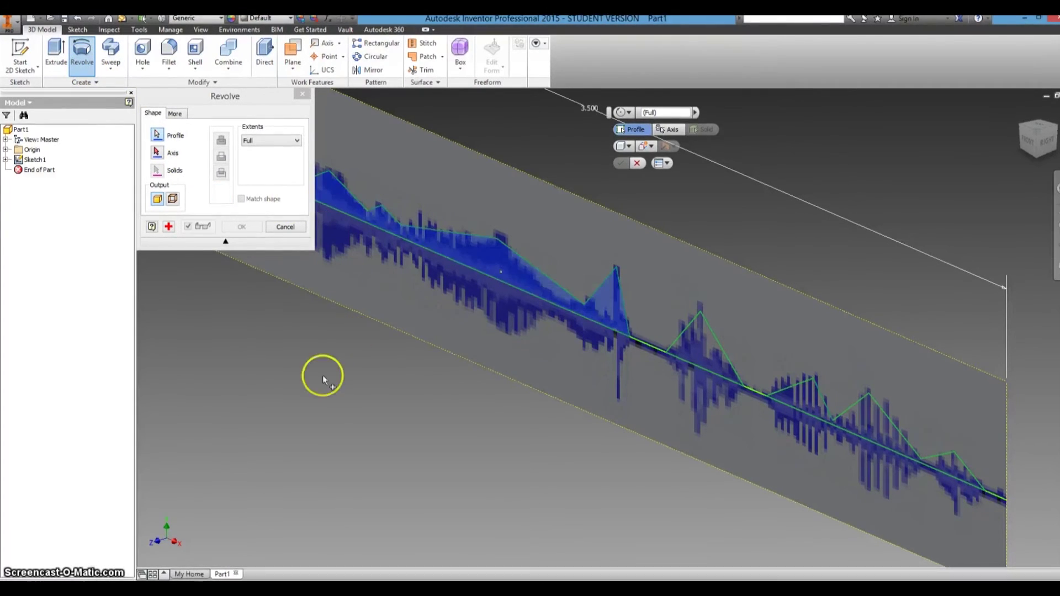
middle_click_drag(317, 355, 348, 372)
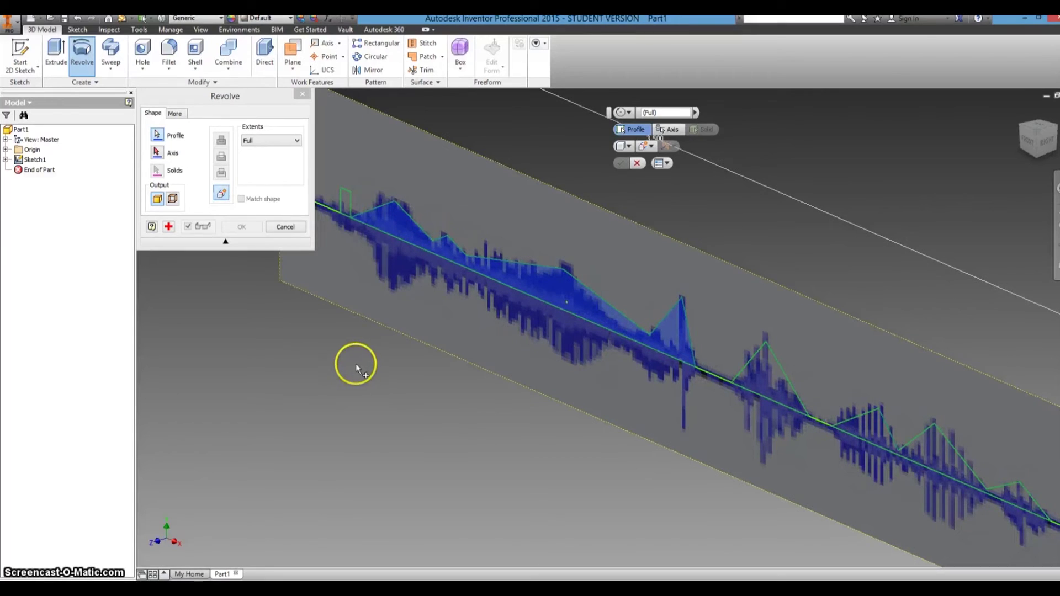
left_click(349, 203)
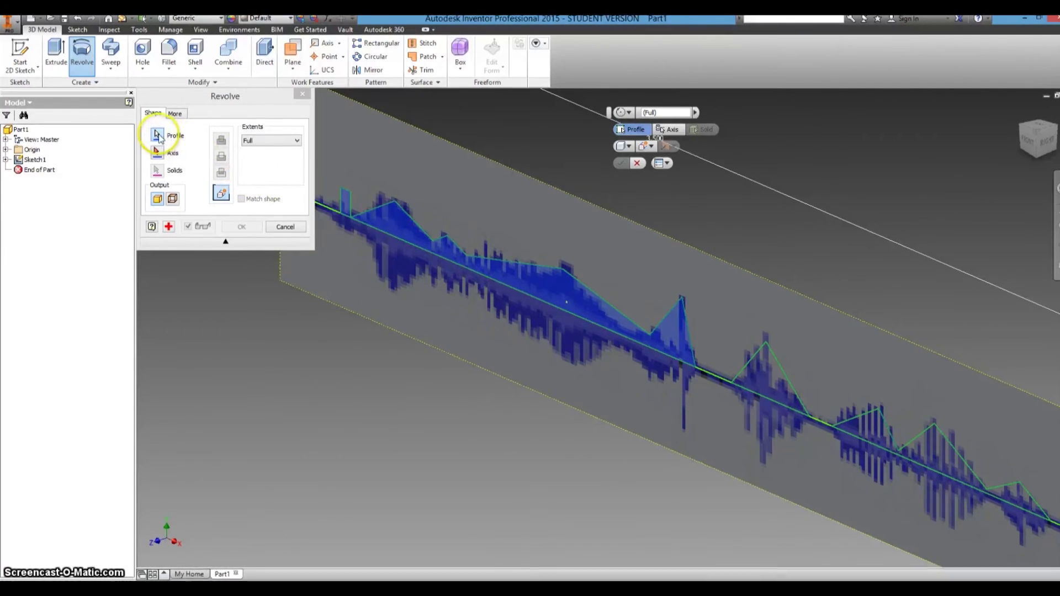
left_click(159, 152)
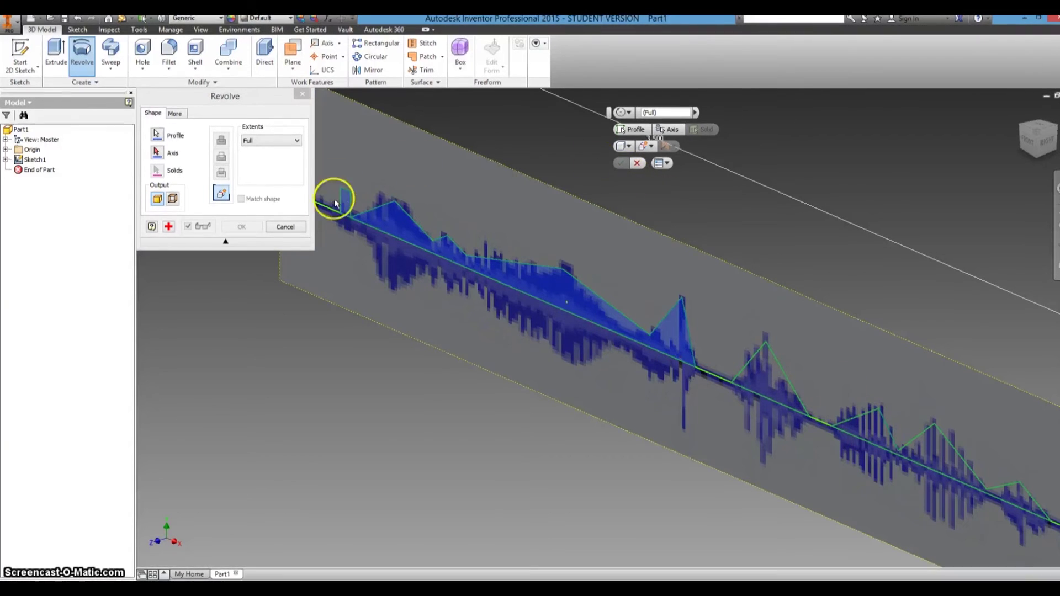
left_click(163, 158)
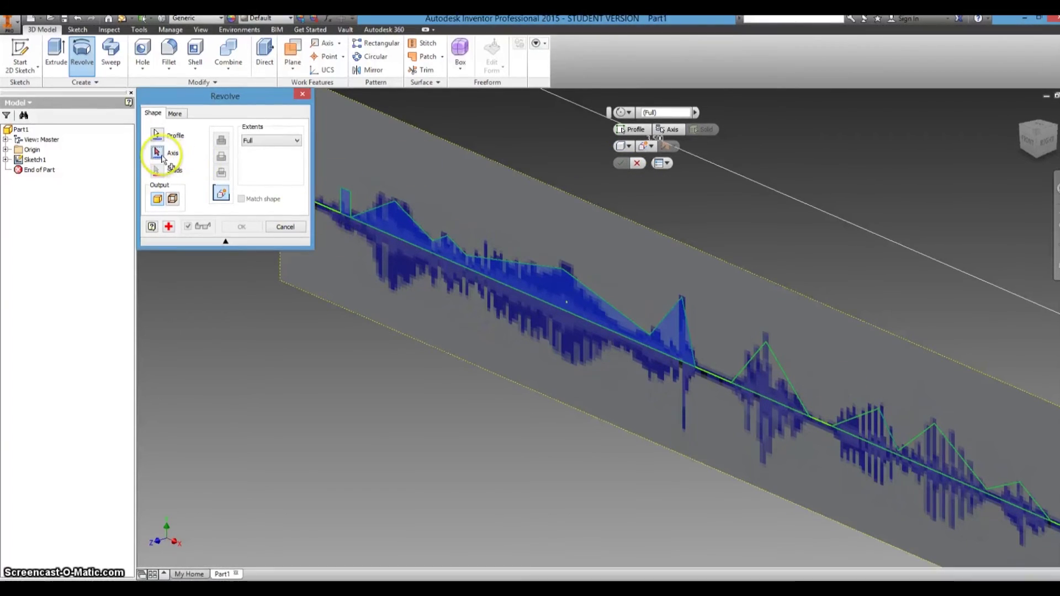
left_click(451, 265)
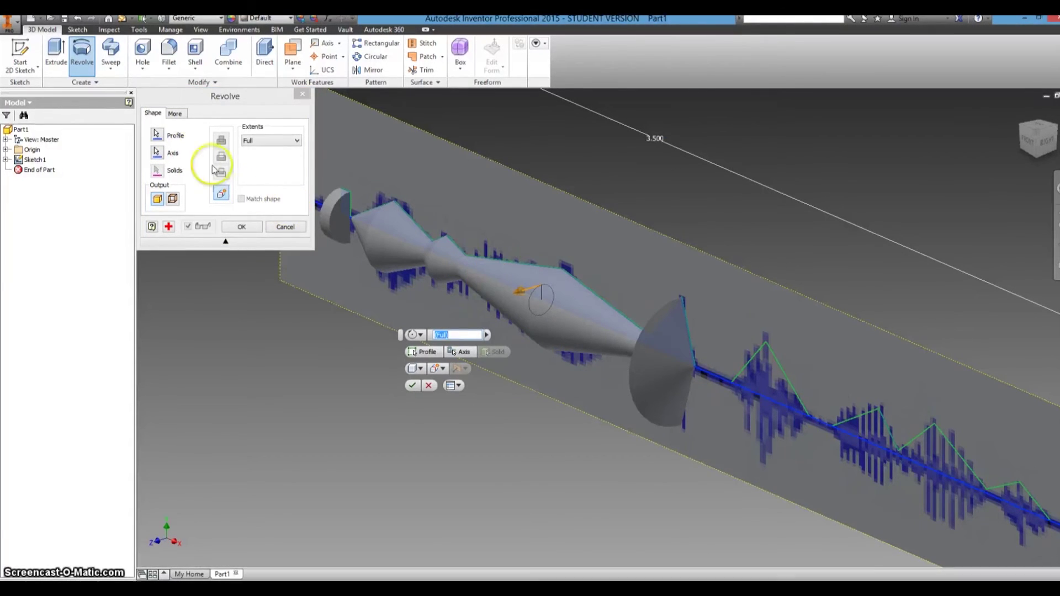
Add the remaining peak and right-hand triangular regions and confirm Revolution1
left_click(158, 136)
left_click(776, 379)
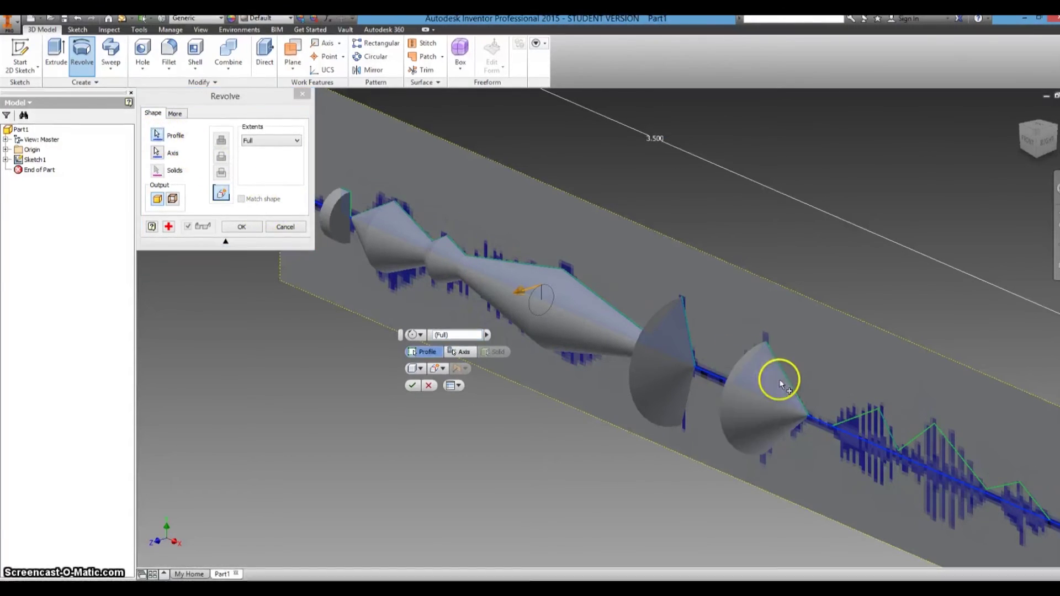
left_click(856, 431)
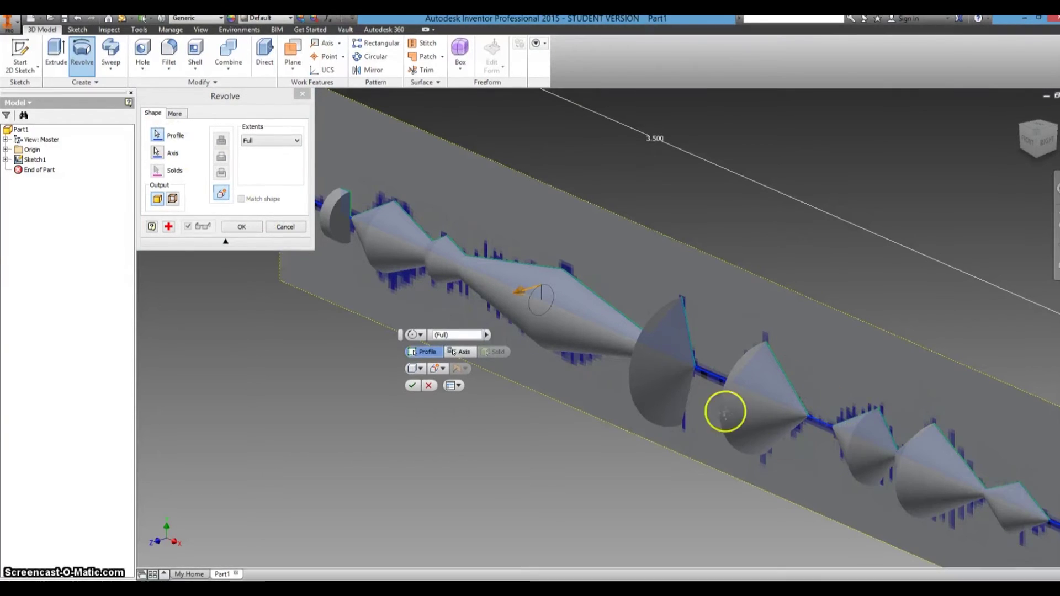
middle_click_drag(725, 411, 679, 407)
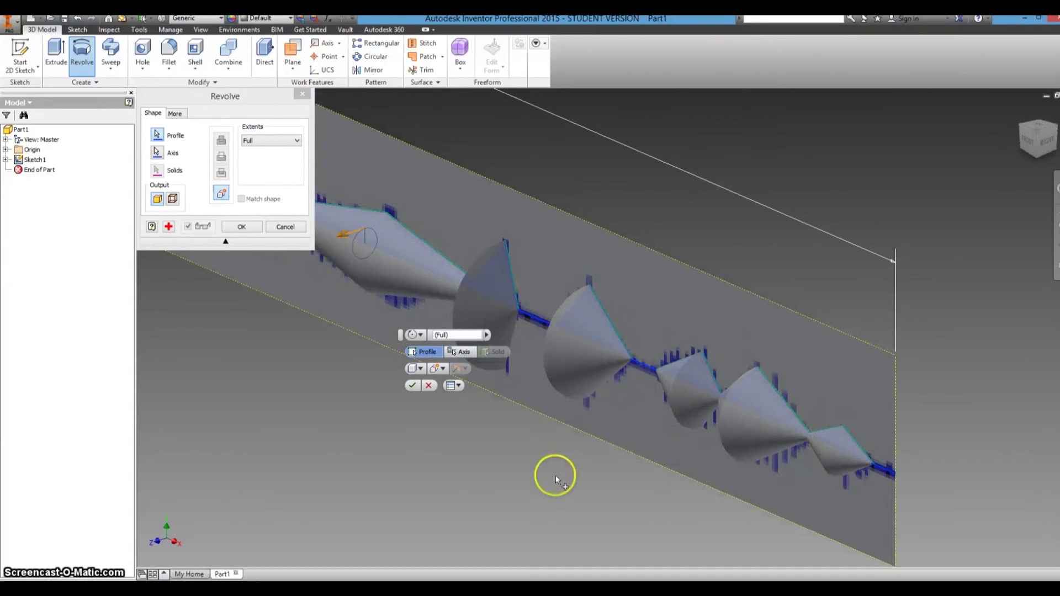
middle_click_drag(510, 462, 674, 475)
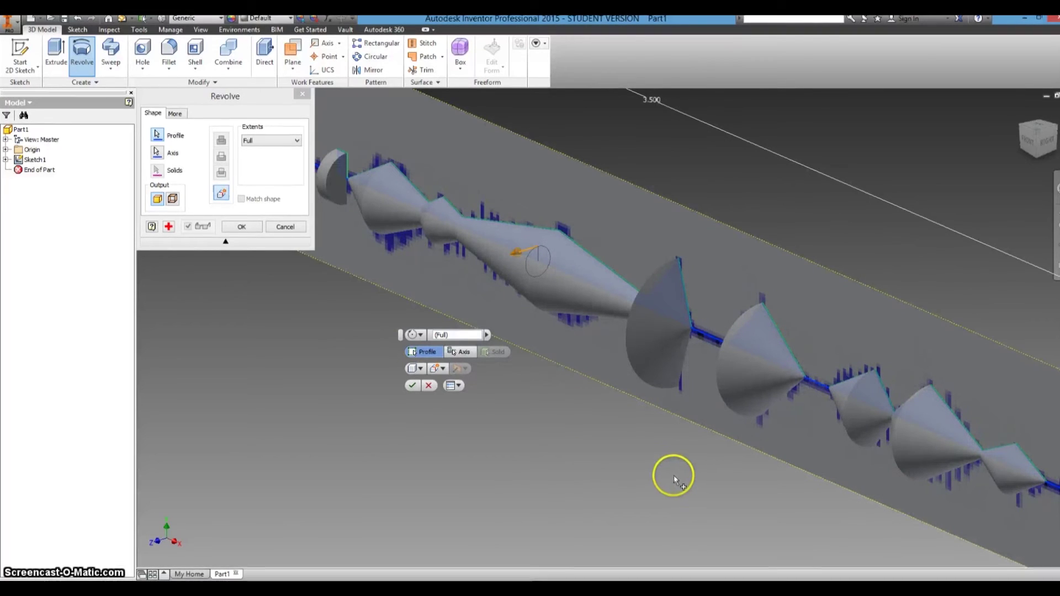
left_click(239, 228)
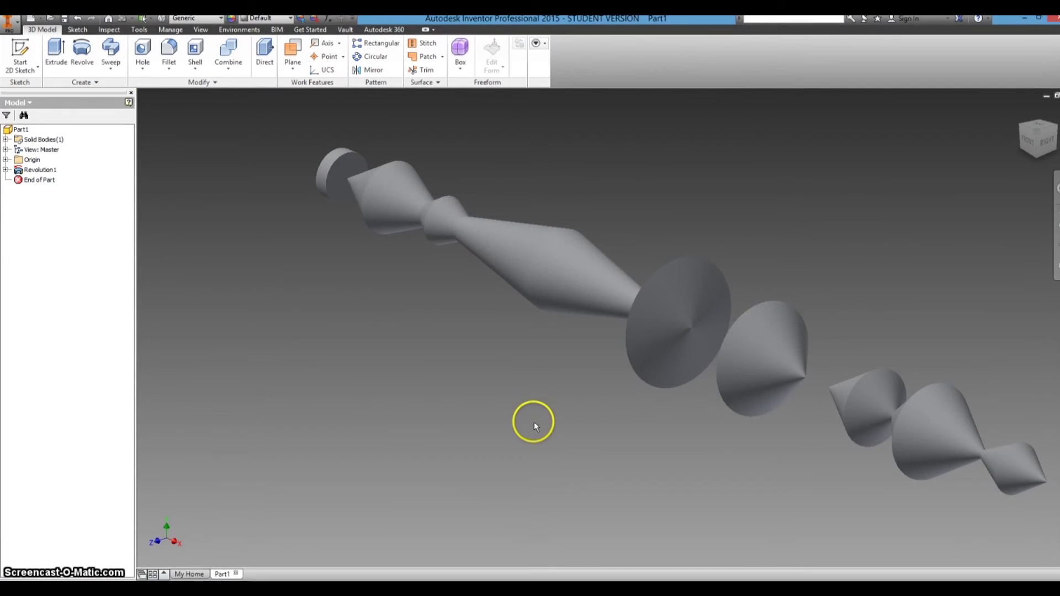
Pan and orbit the view so the revolved solid's flat end face faces you
middle_click_drag(534, 422, 602, 403)
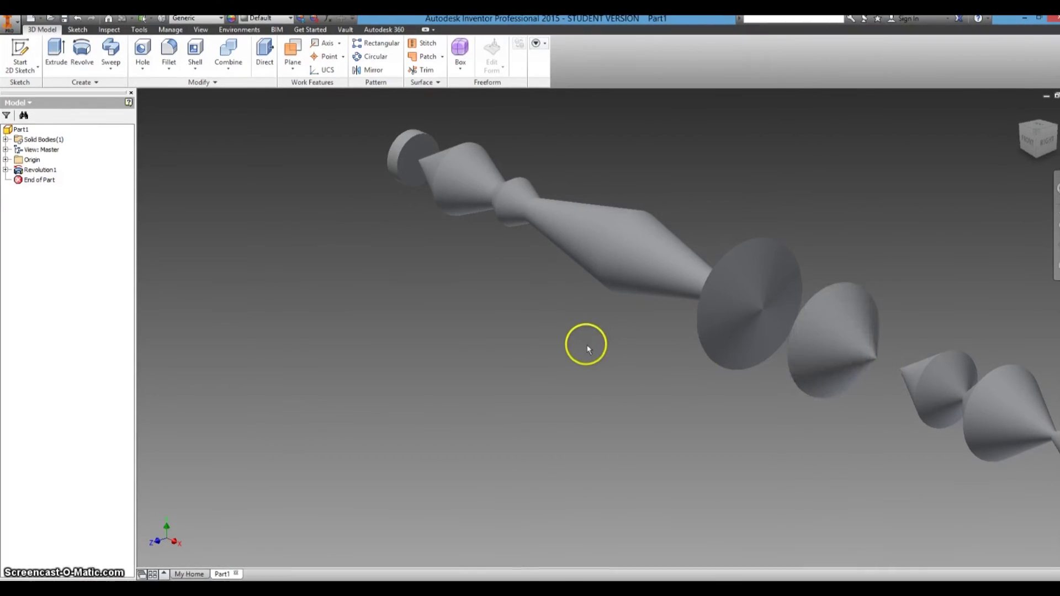
left_click(440, 301)
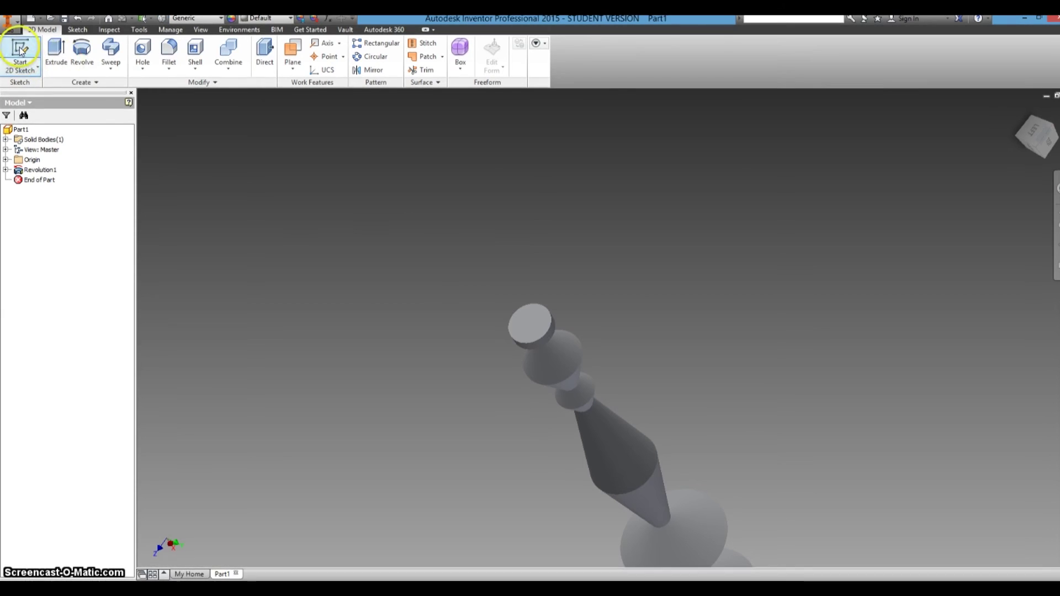
Sketch a 0.105 in circle centred on the origin of the solid's flat end face
left_click(539, 322)
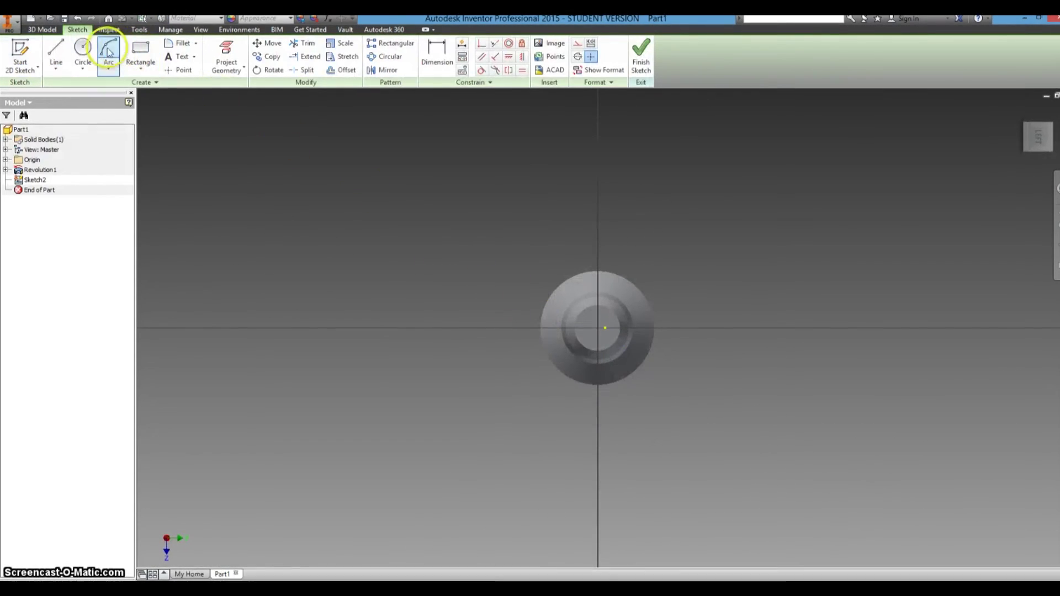
left_click(83, 47)
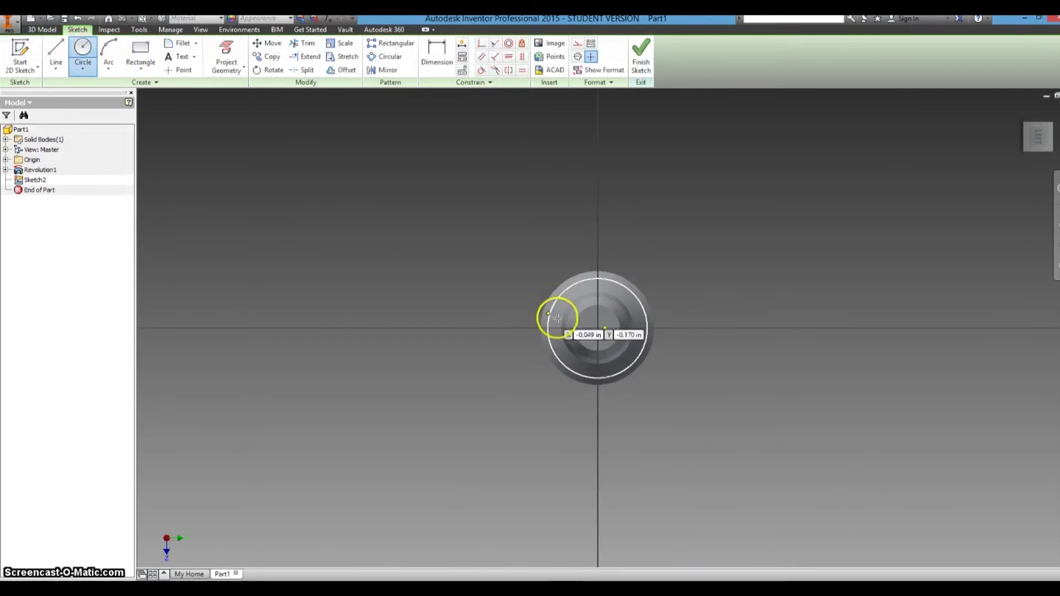
left_click(608, 340)
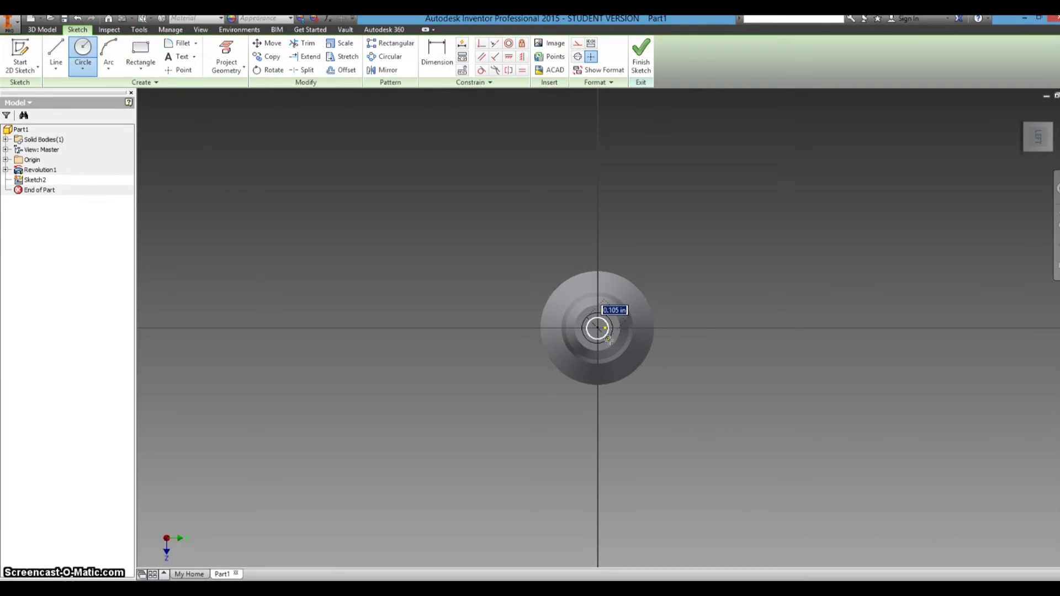
left_click(608, 339)
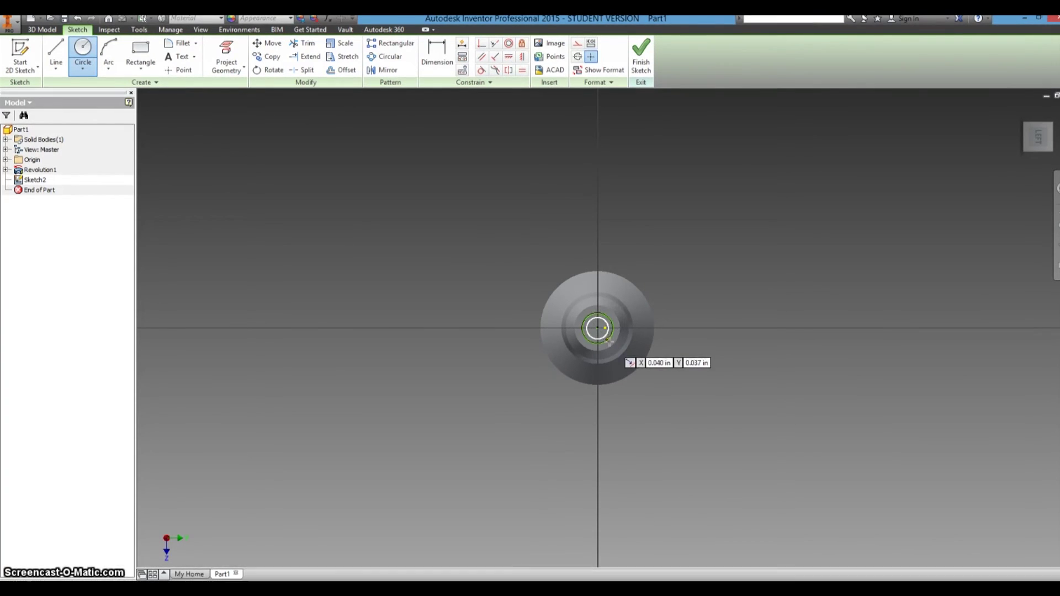
key("F6")
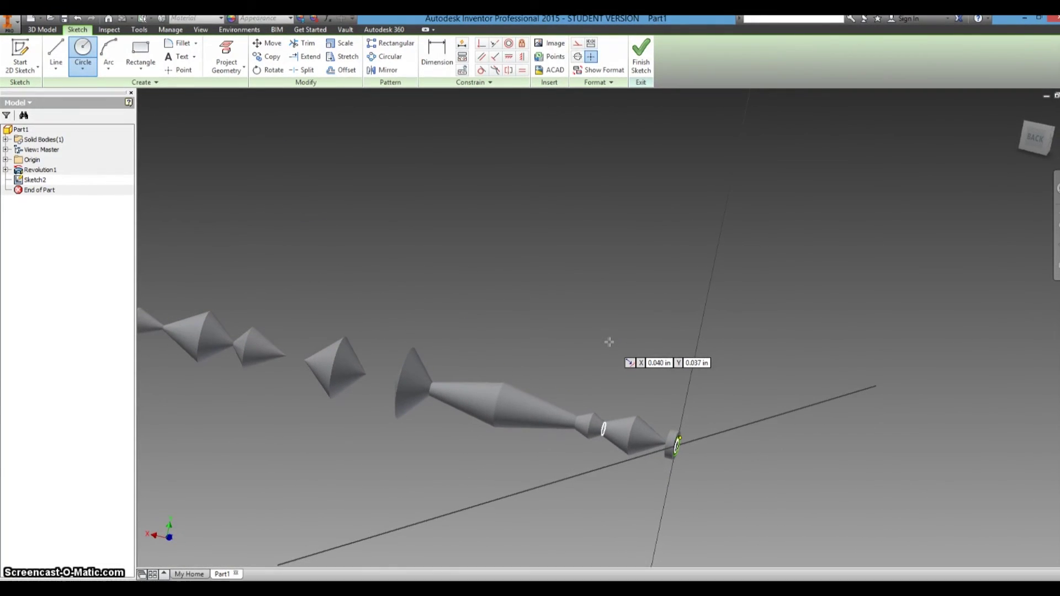
left_click(683, 219)
Extrude the end-face circle 3.5 in back into the part as a Join to form the core rod
left_click(641, 61)
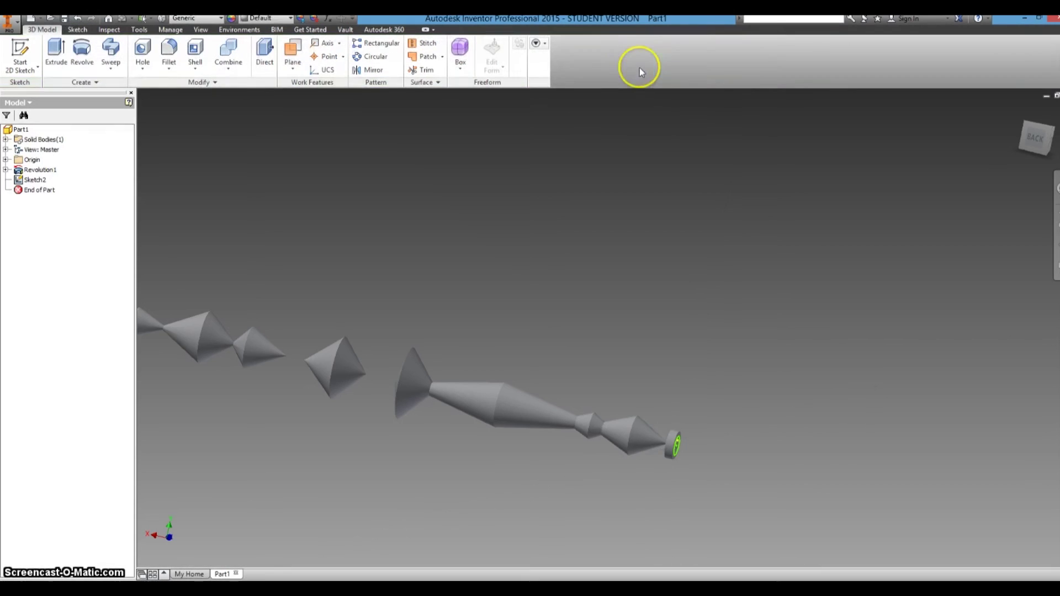
left_click(57, 58)
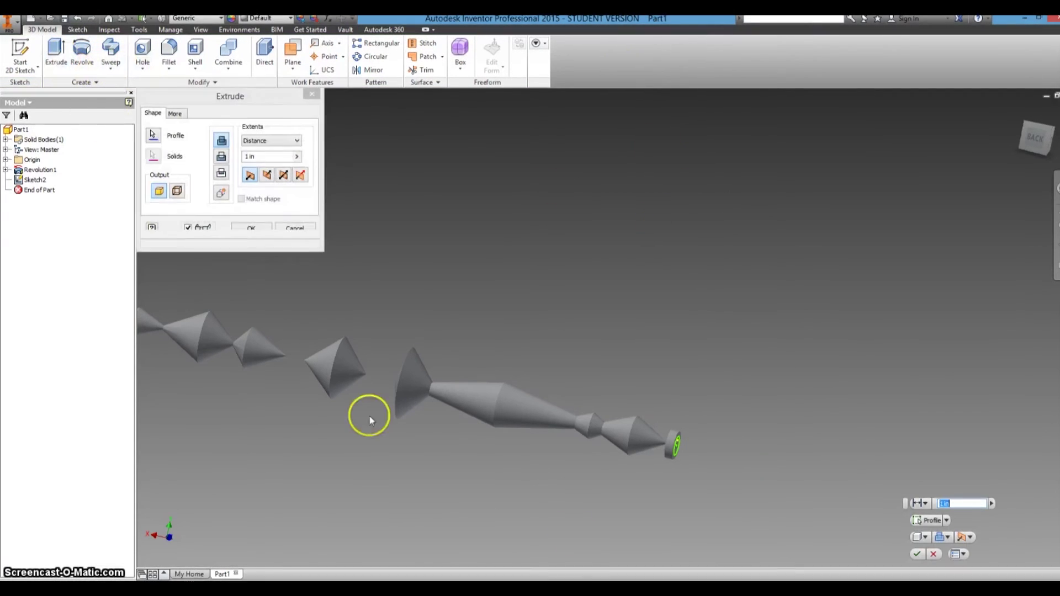
left_click(971, 538)
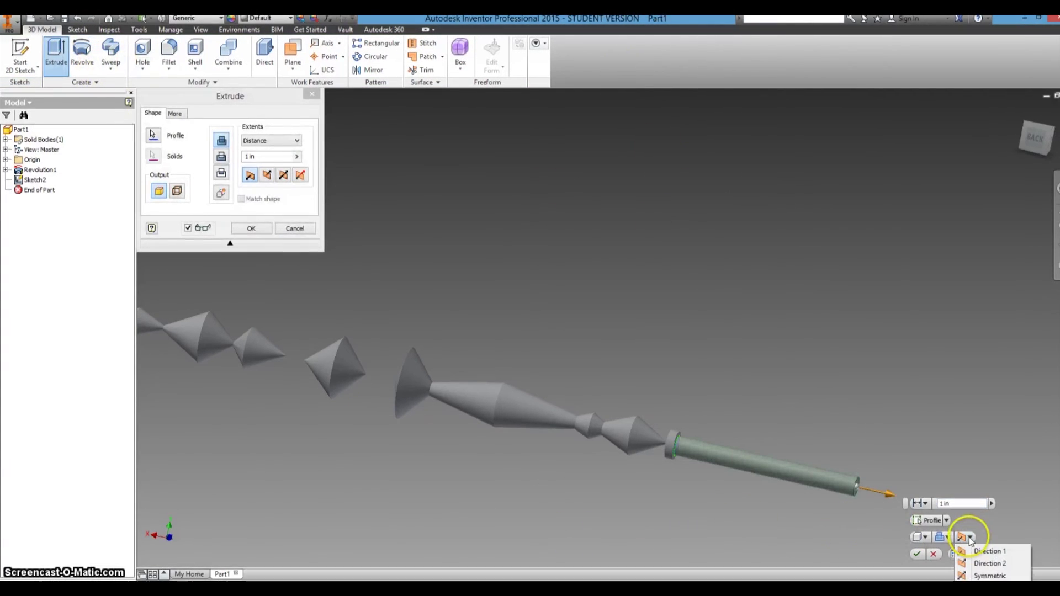
left_click(973, 562)
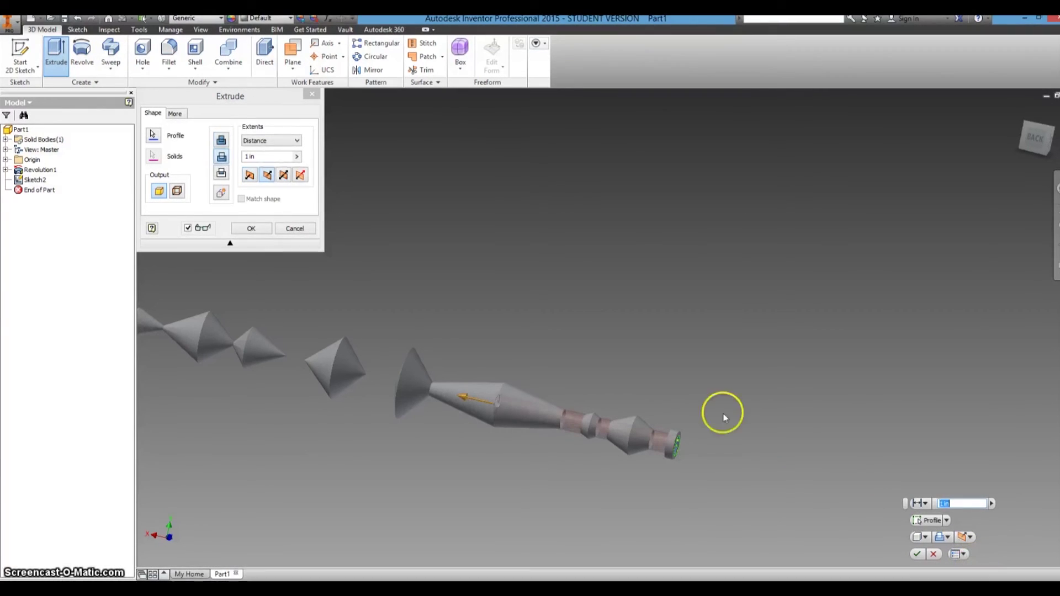
left_click(221, 140)
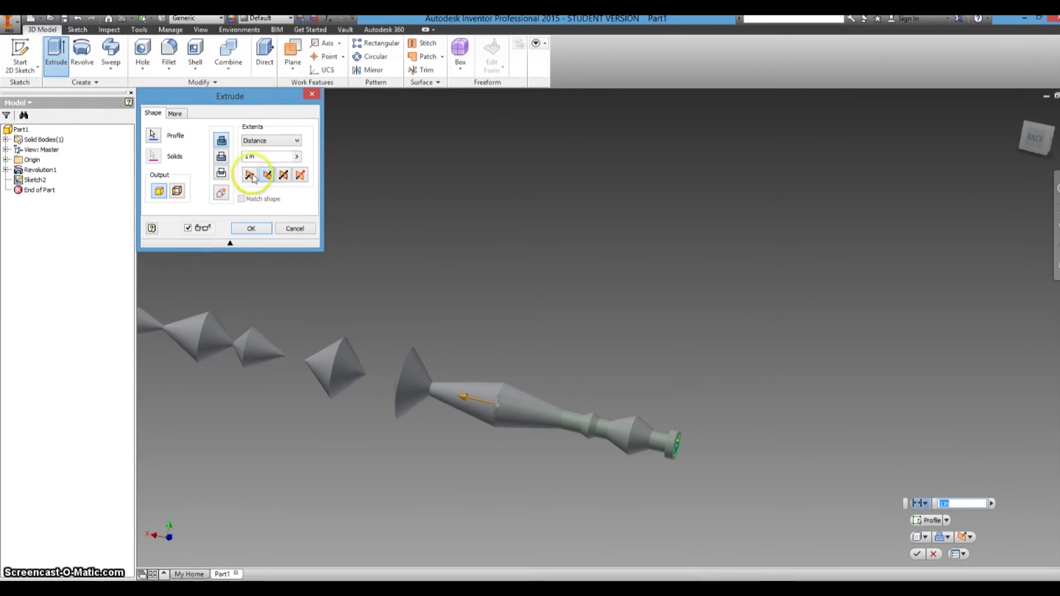
left_click_drag(264, 158, 240, 161)
type("3.")
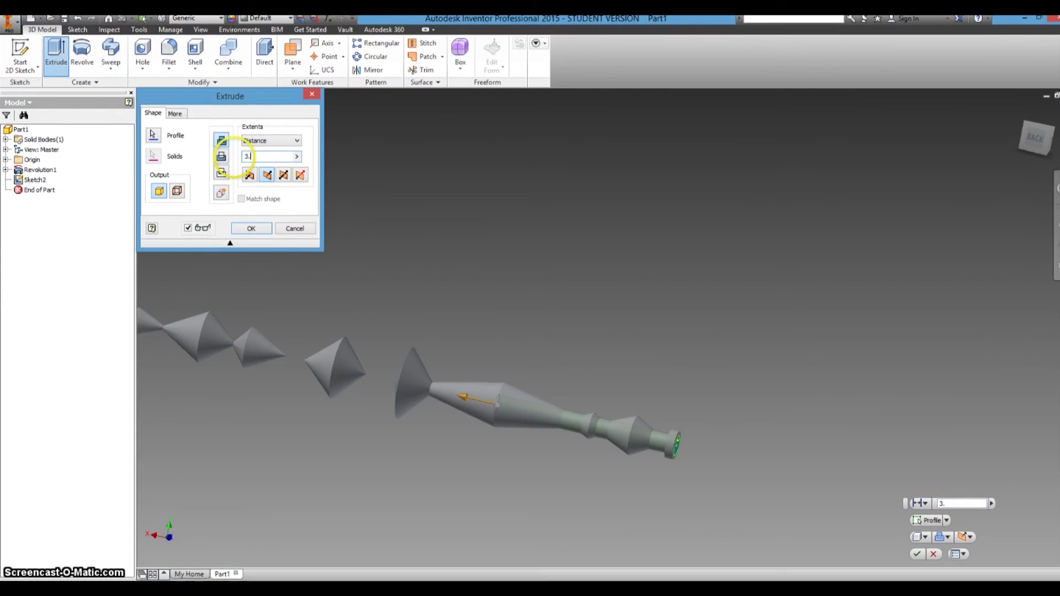
type("5")
key("Return")
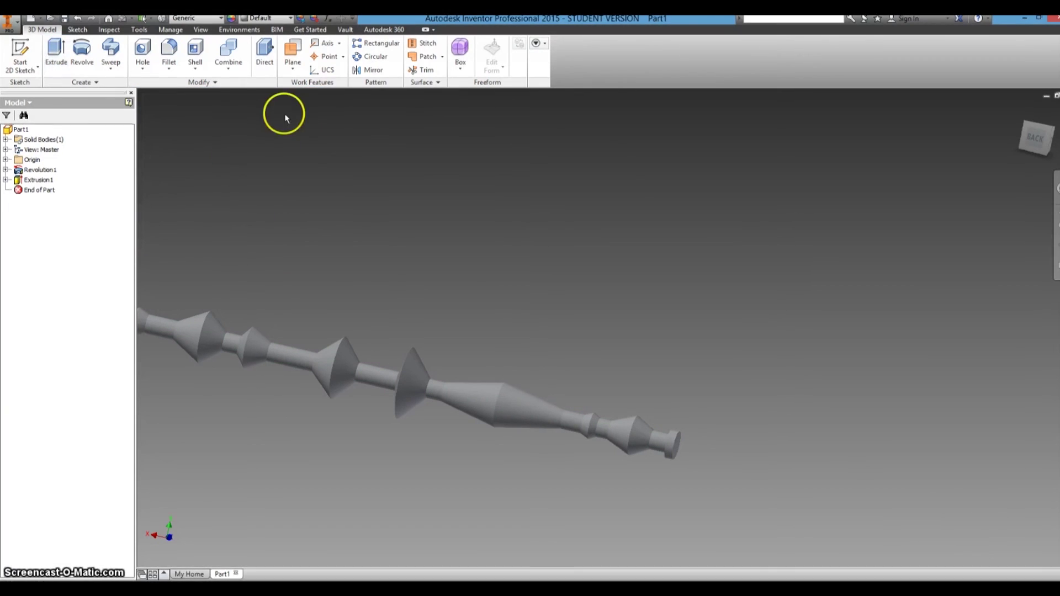
middle_click(297, 311)
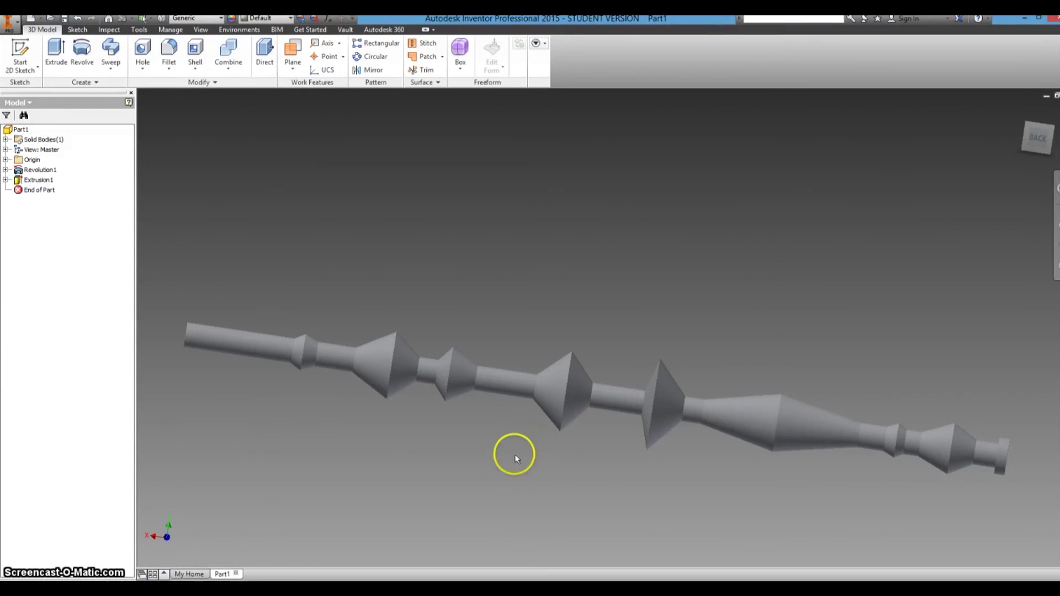
left_click(169, 68)
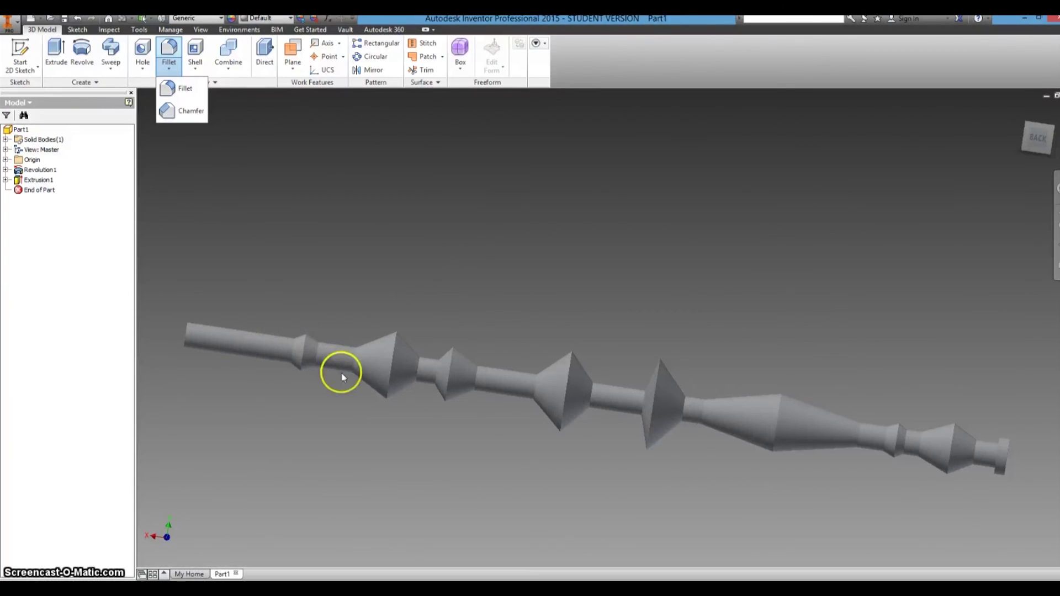
left_click(538, 454)
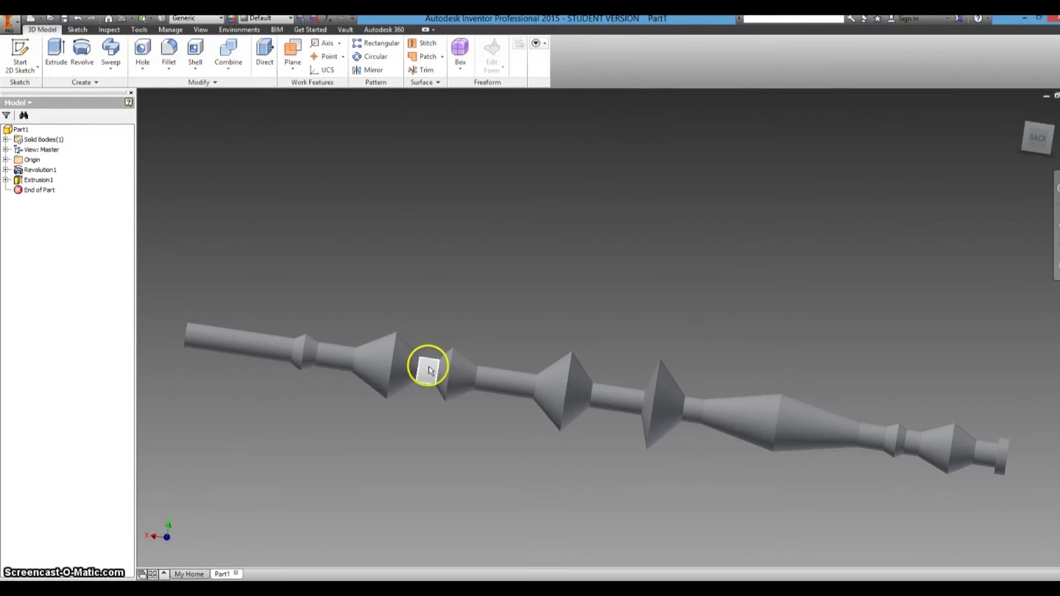
left_click(9, 23)
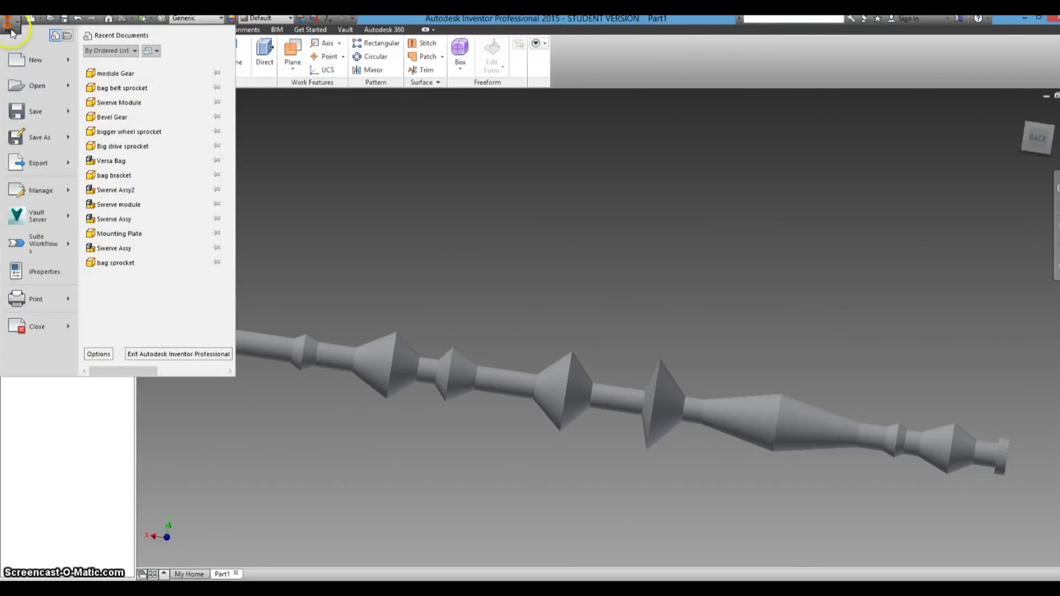
mouse_move(52, 301)
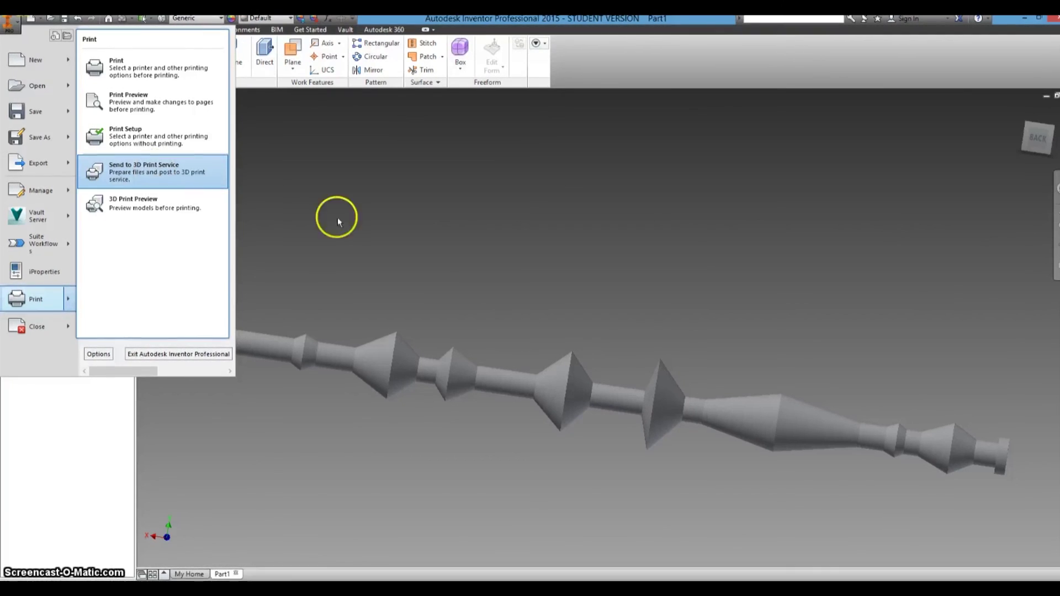
left_click(361, 230)
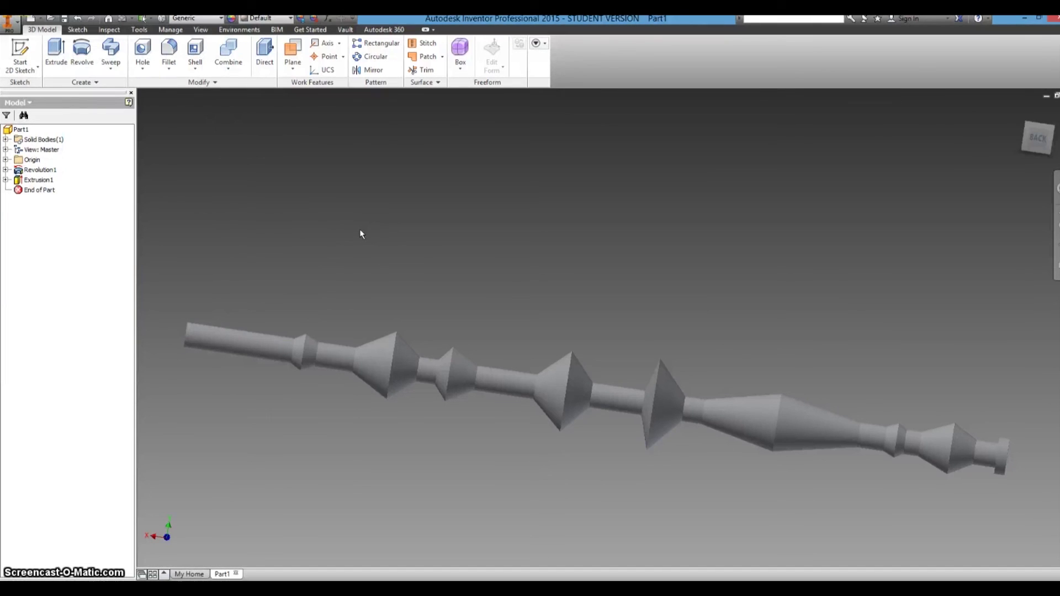